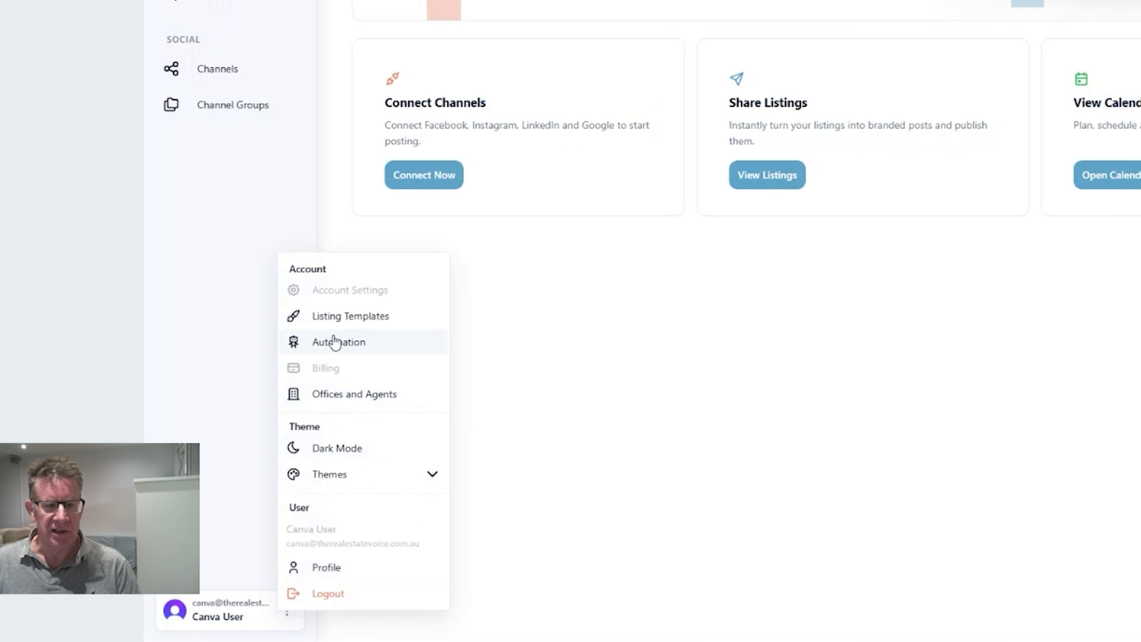
Step: Open the account's listing templates and view the Sale version for Instagram, LinkedIn and Google before returning to Facebook
left_click(339, 324)
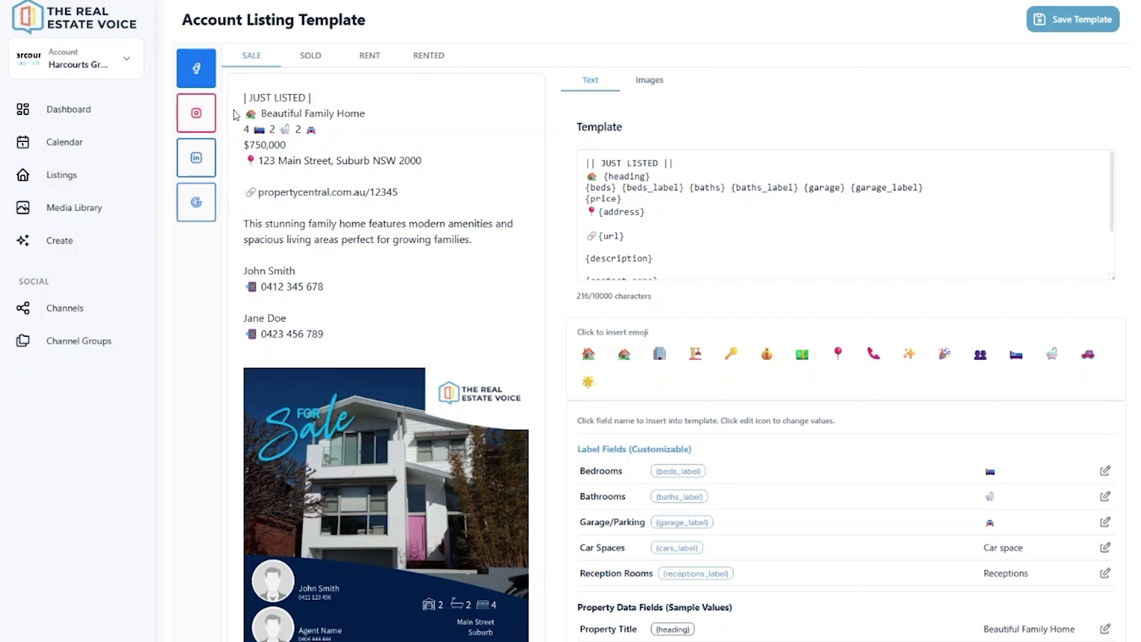
left_click(203, 116)
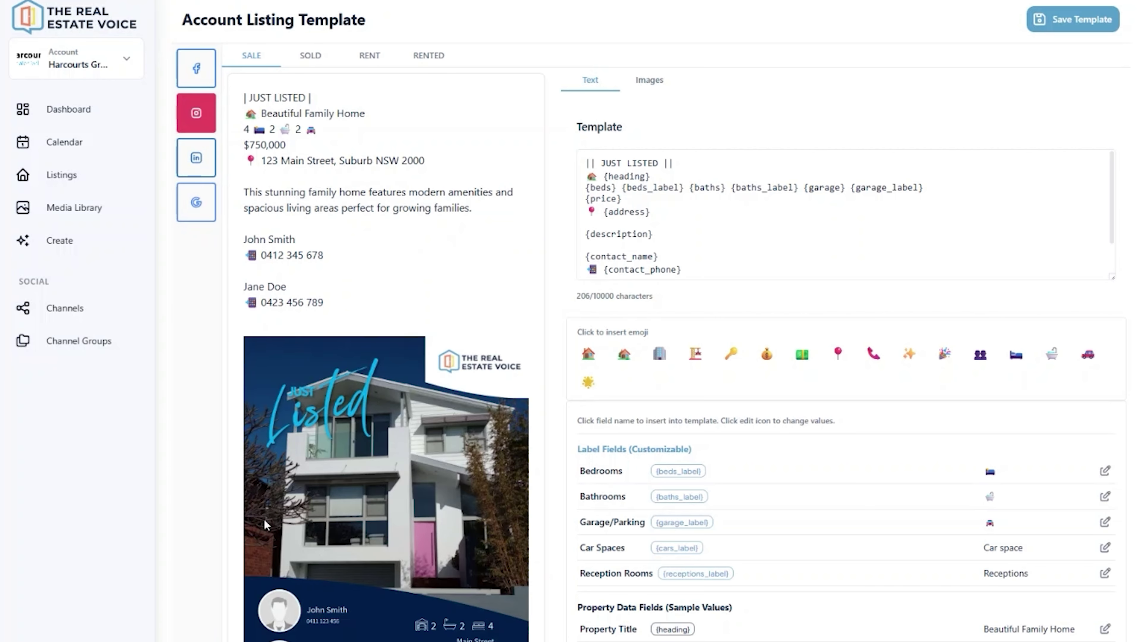
left_click(196, 157)
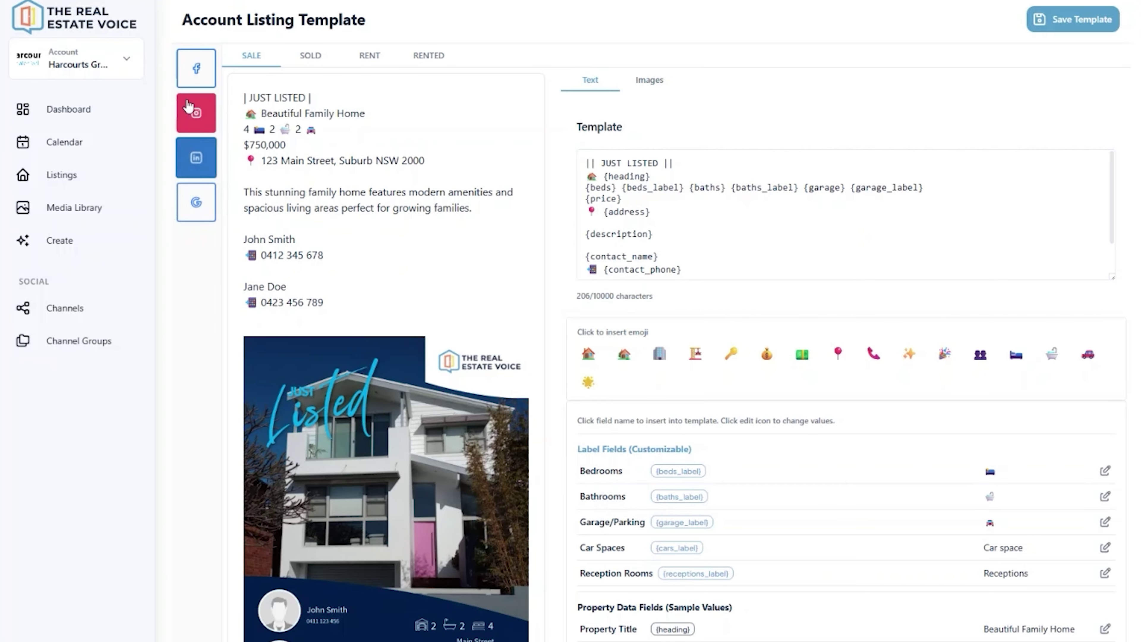
left_click(197, 157)
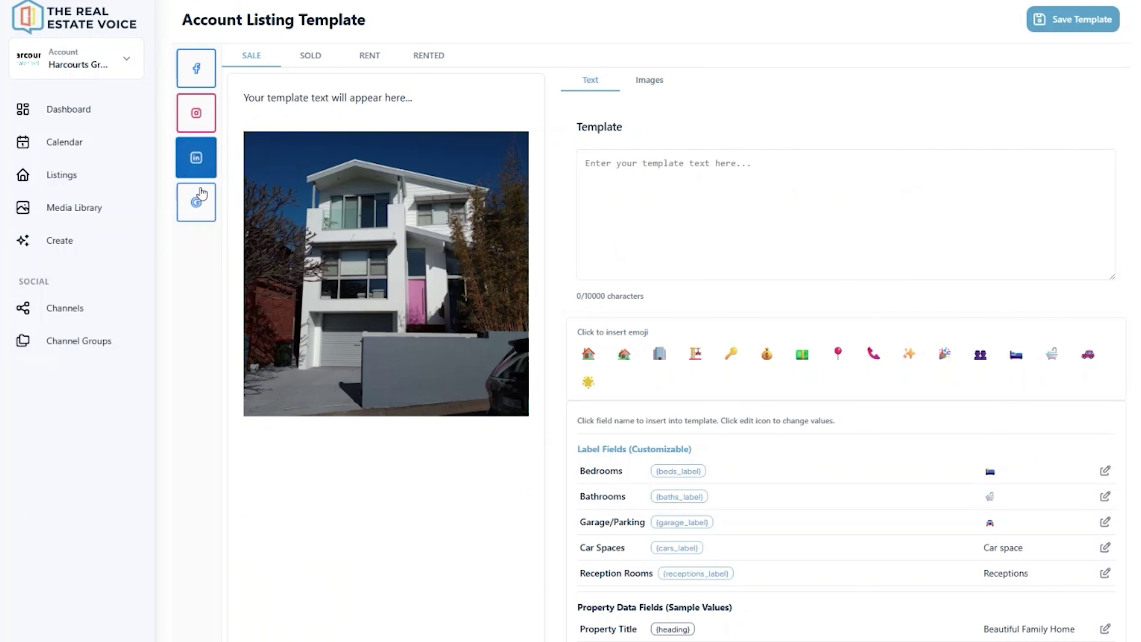
left_click(201, 194)
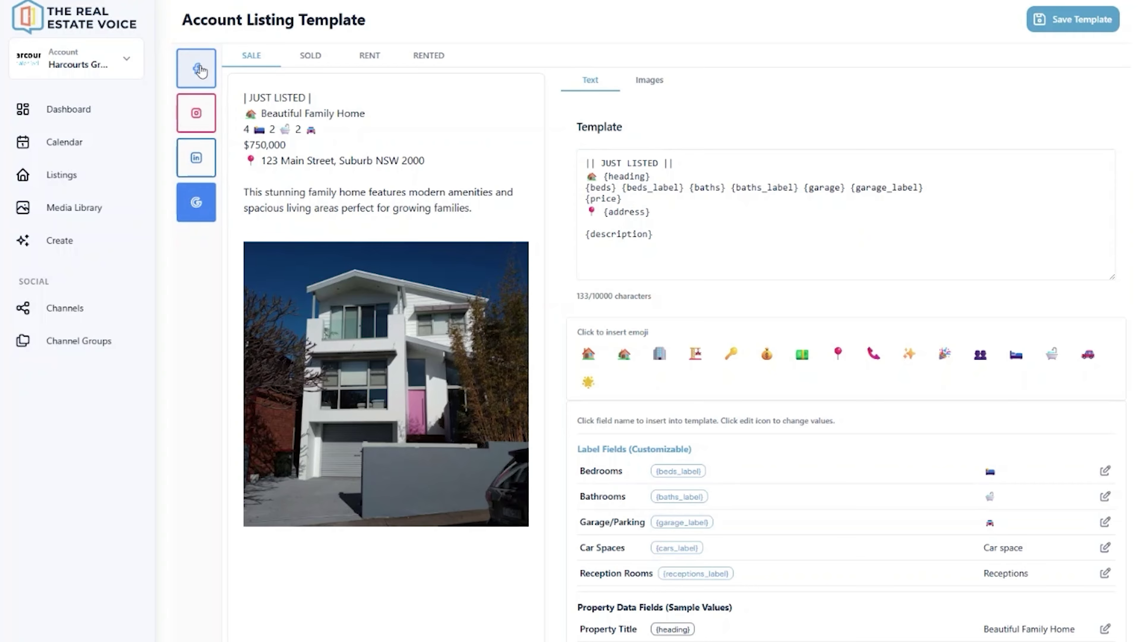
left_click(200, 71)
Step: Review the Facebook Sold, Rent and Rented templates, and return to Sale to view its image options
left_click(310, 58)
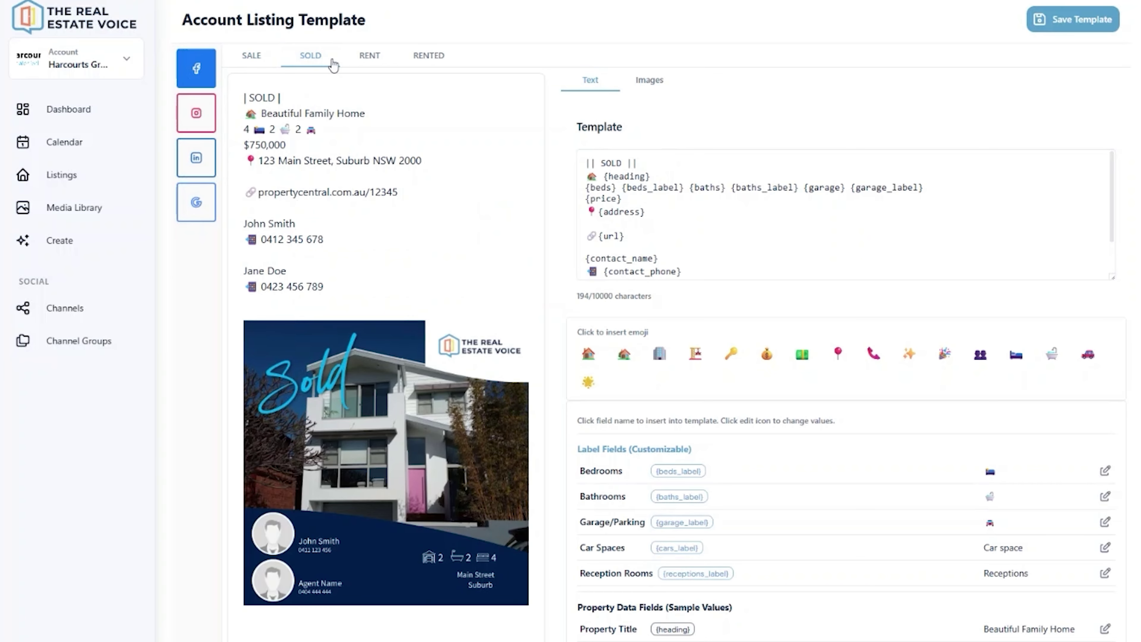
left_click(369, 59)
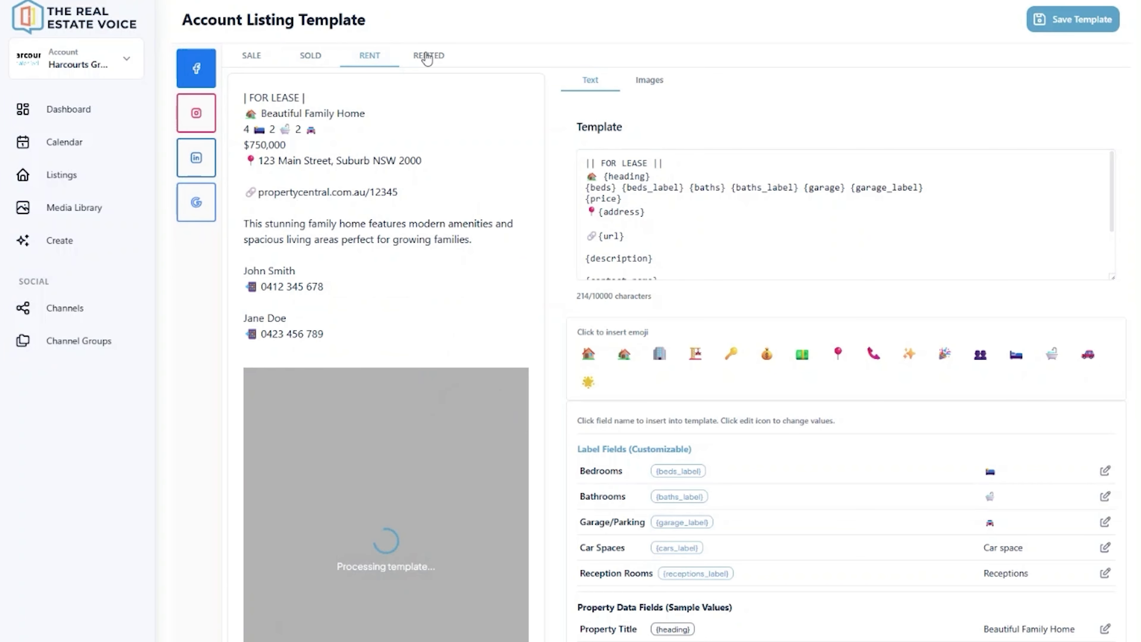
left_click(422, 60)
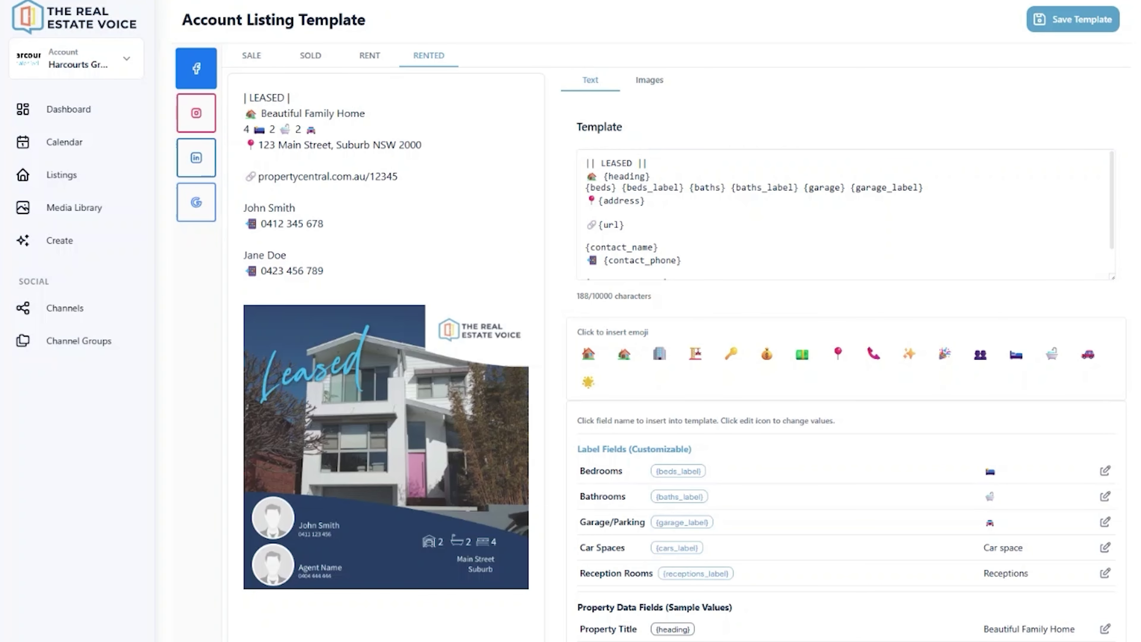
left_click(251, 57)
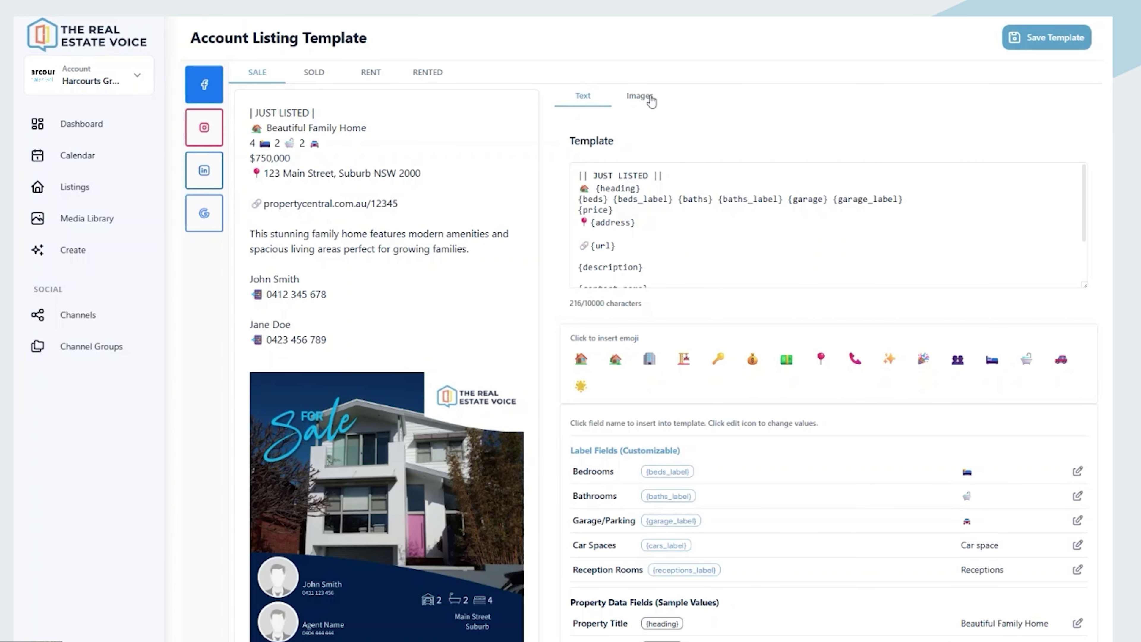
left_click(650, 97)
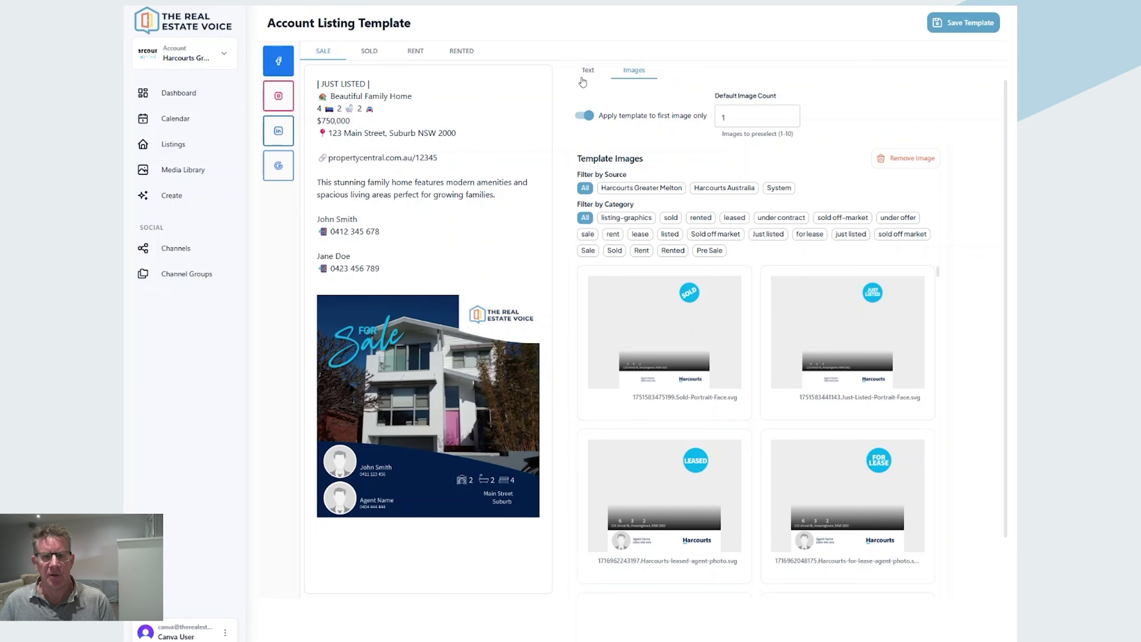
Step: Return to the Sale template's text and replace its "|| JUST LISTED ||" line with "New Listing by"
left_click(587, 70)
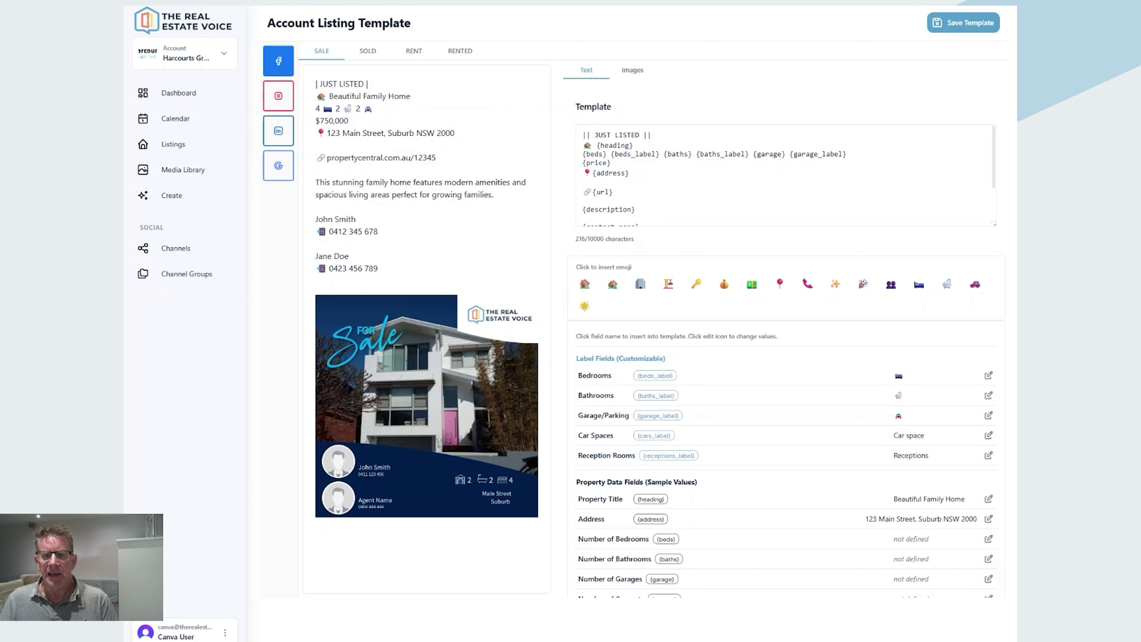
left_click_drag(611, 135, 659, 153)
left_click(659, 155)
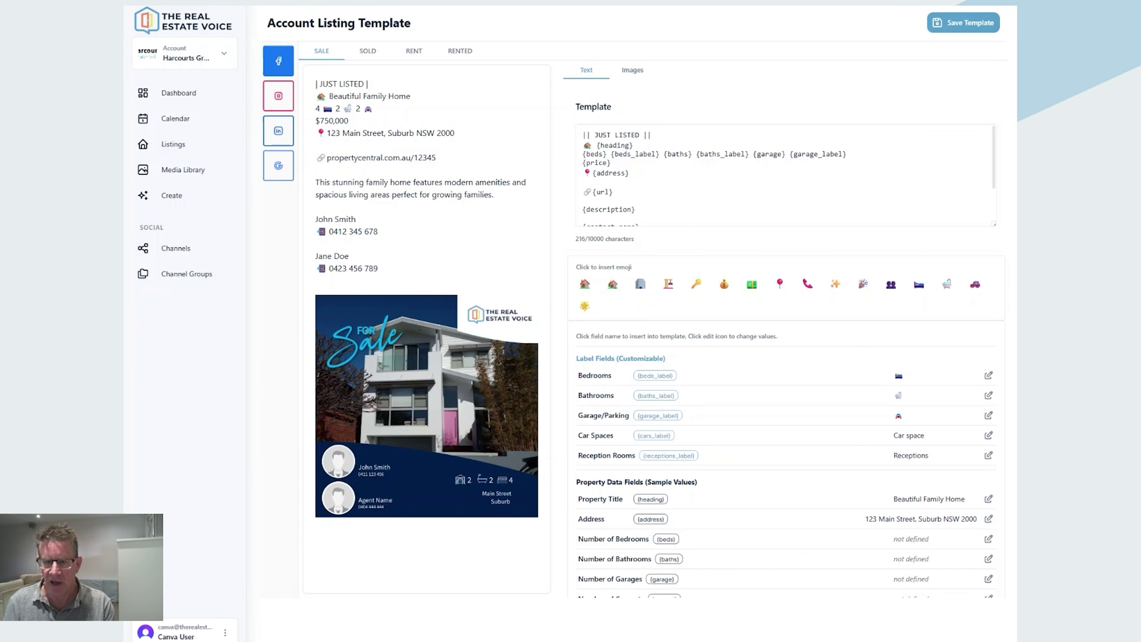
key("shift+Home")
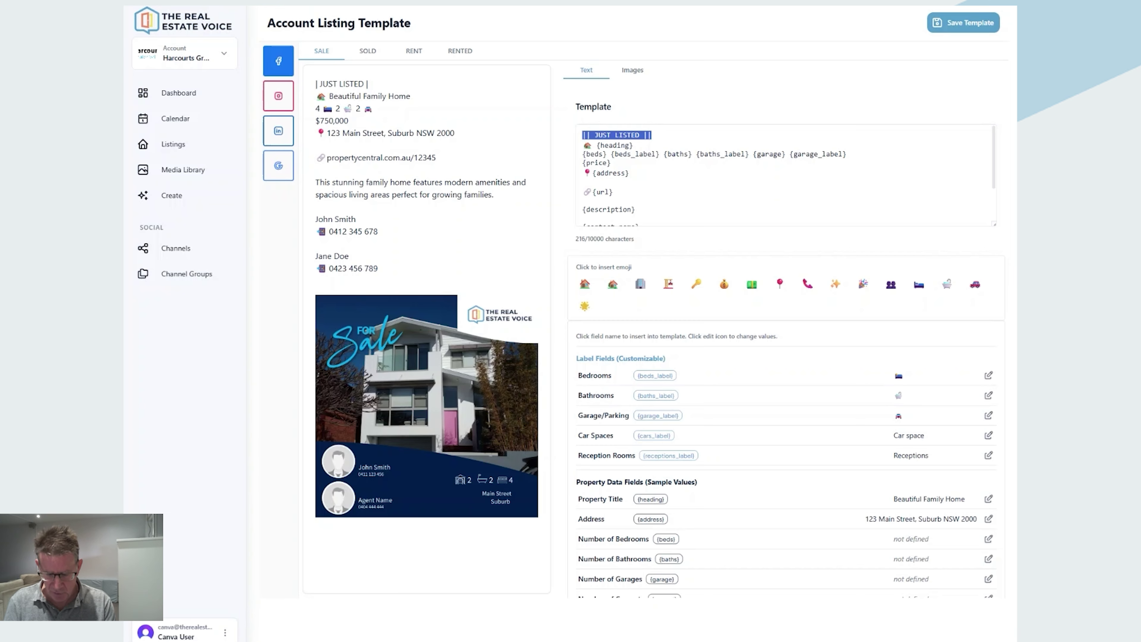
key("BackSpace")
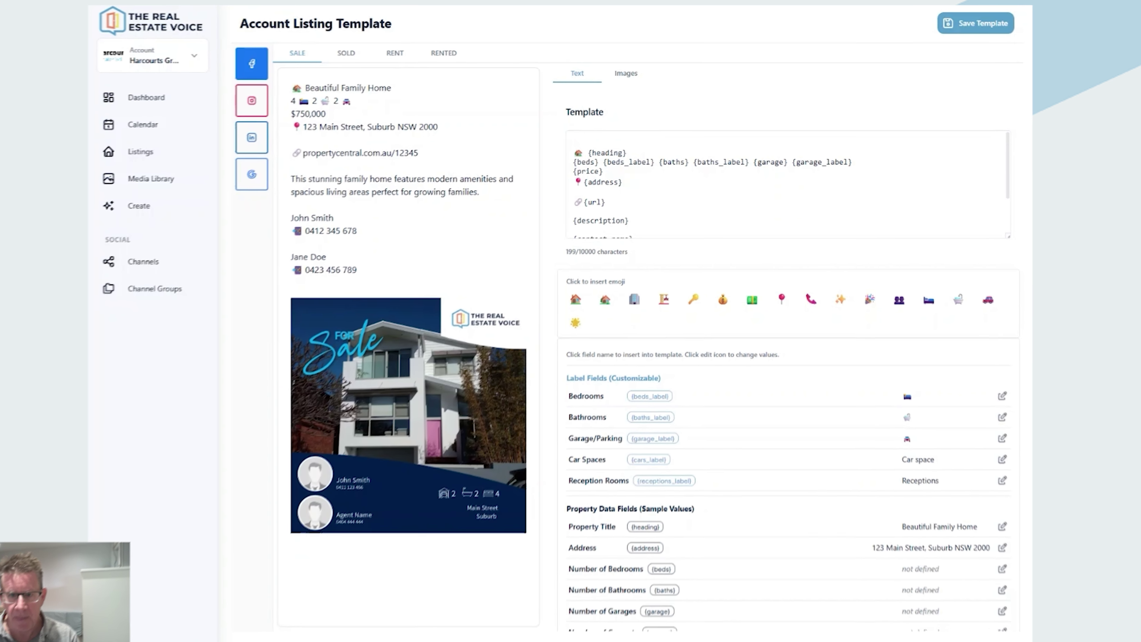
type("New ")
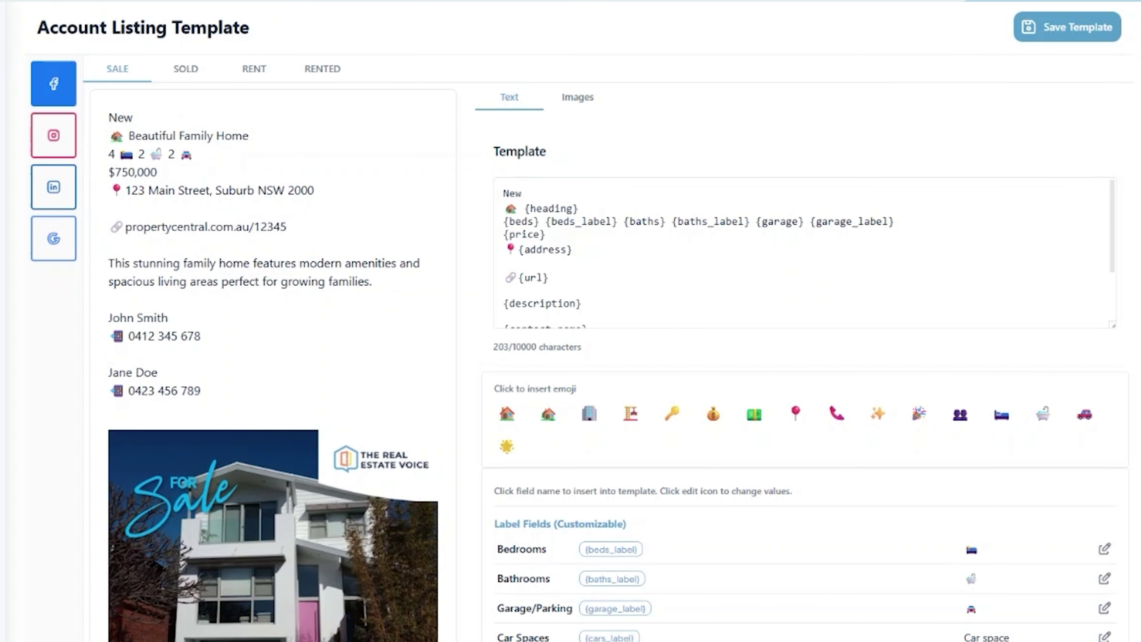
type("Listing by")
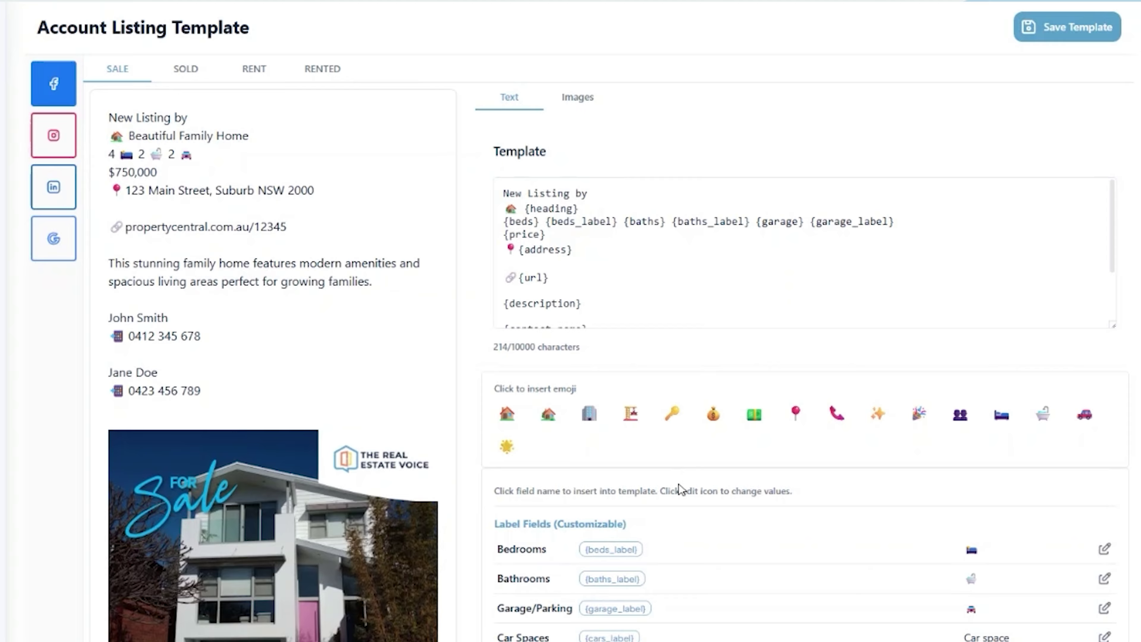
Step: Insert the primary agent name field {contact_name} after "New Listing by" in the template text
scroll(679, 489, "down", 8)
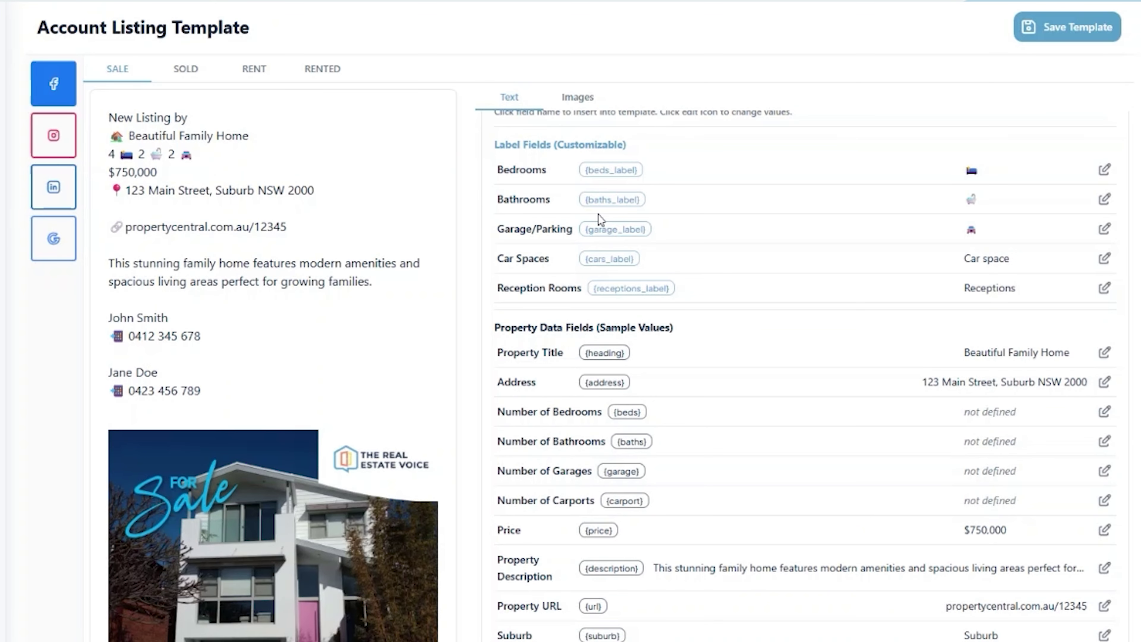
scroll(600, 219, "up", 5)
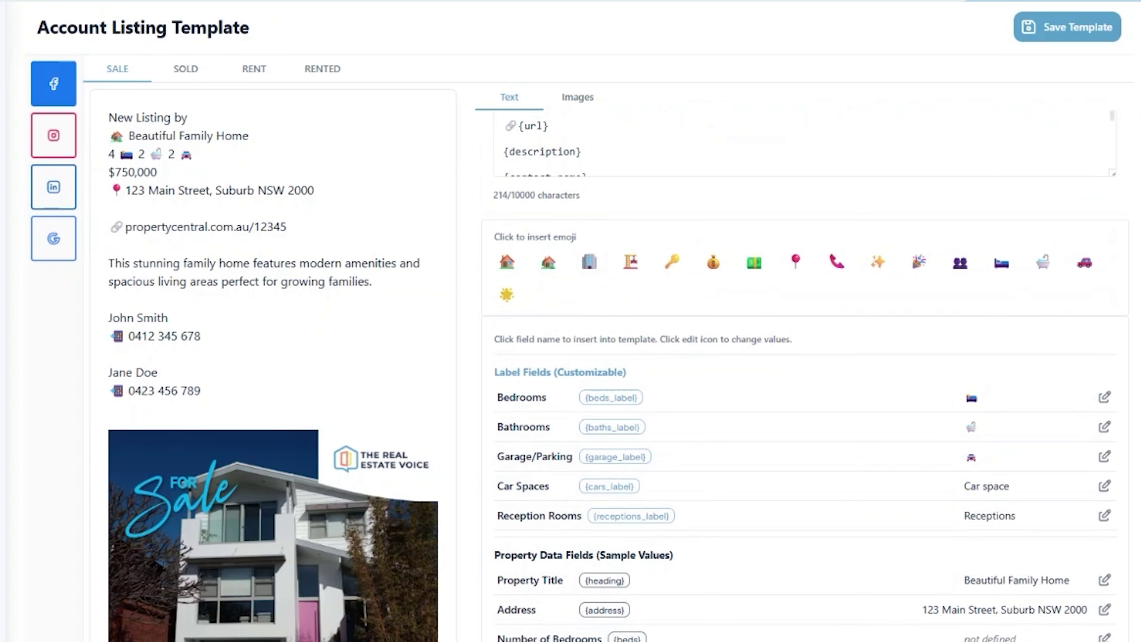
scroll(520, 393, "down", 5)
scroll(520, 394, "up", 8)
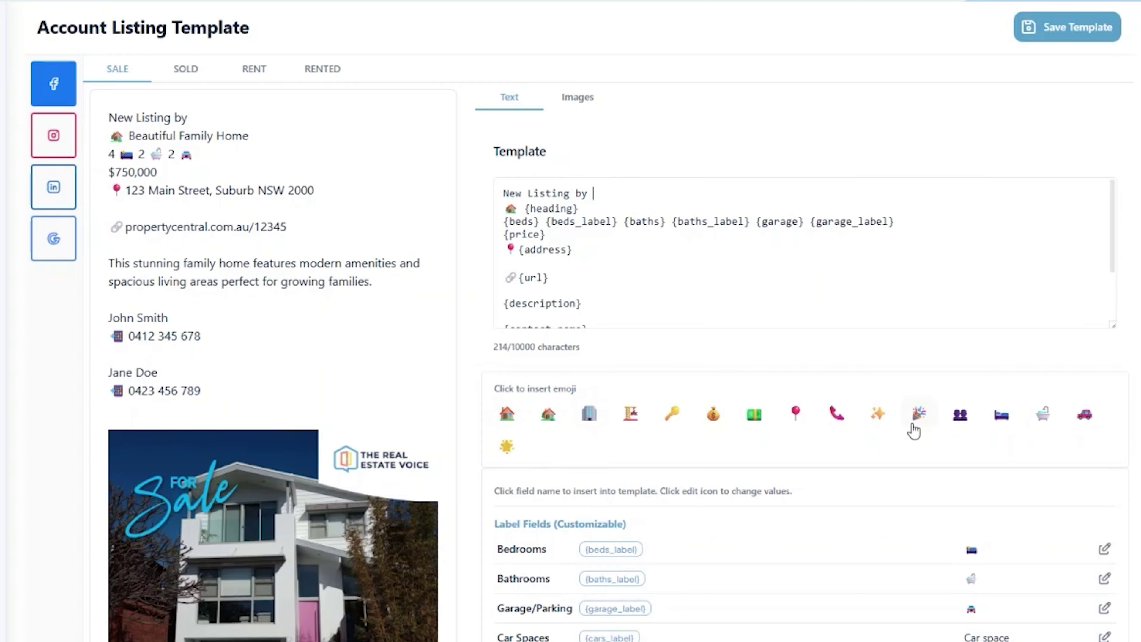
scroll(593, 252, "down", 6)
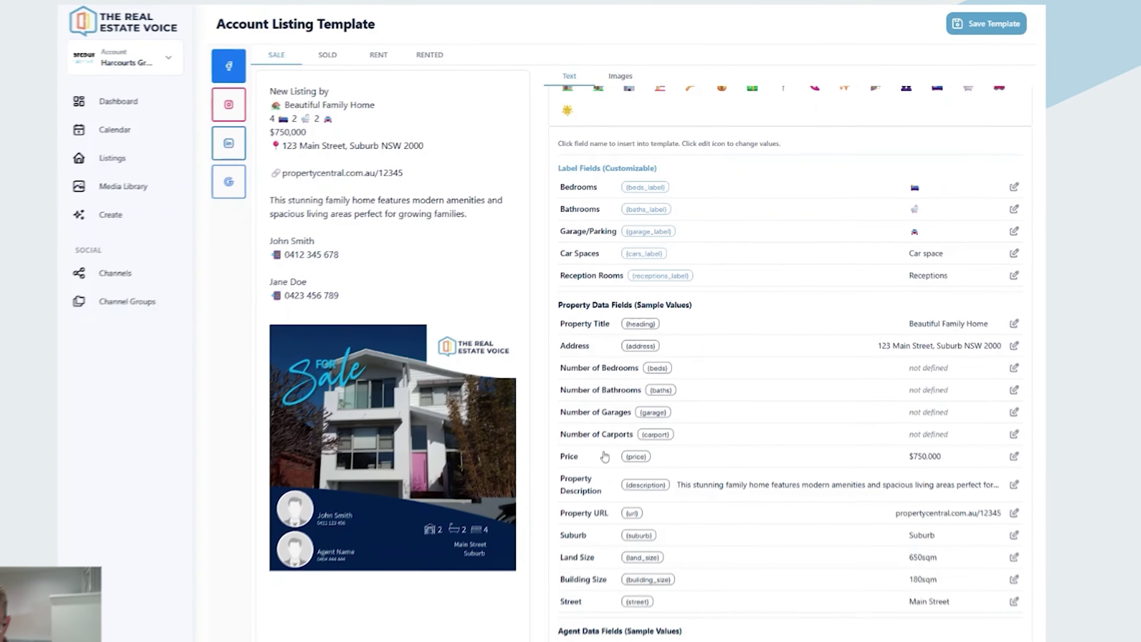
scroll(556, 594, "down", 5)
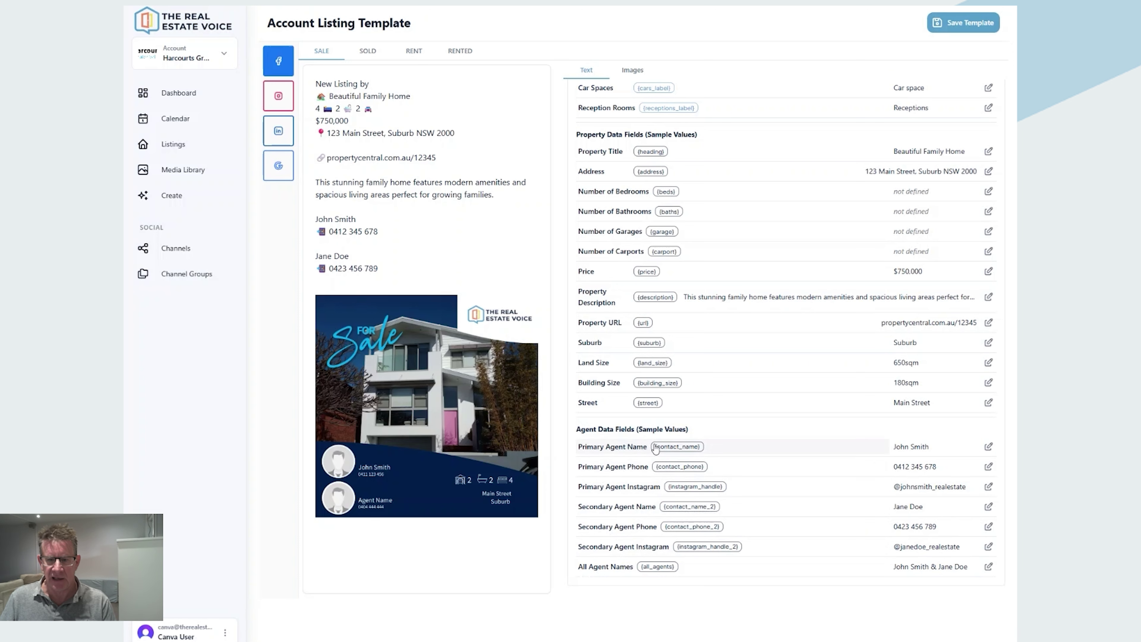
left_click(671, 448)
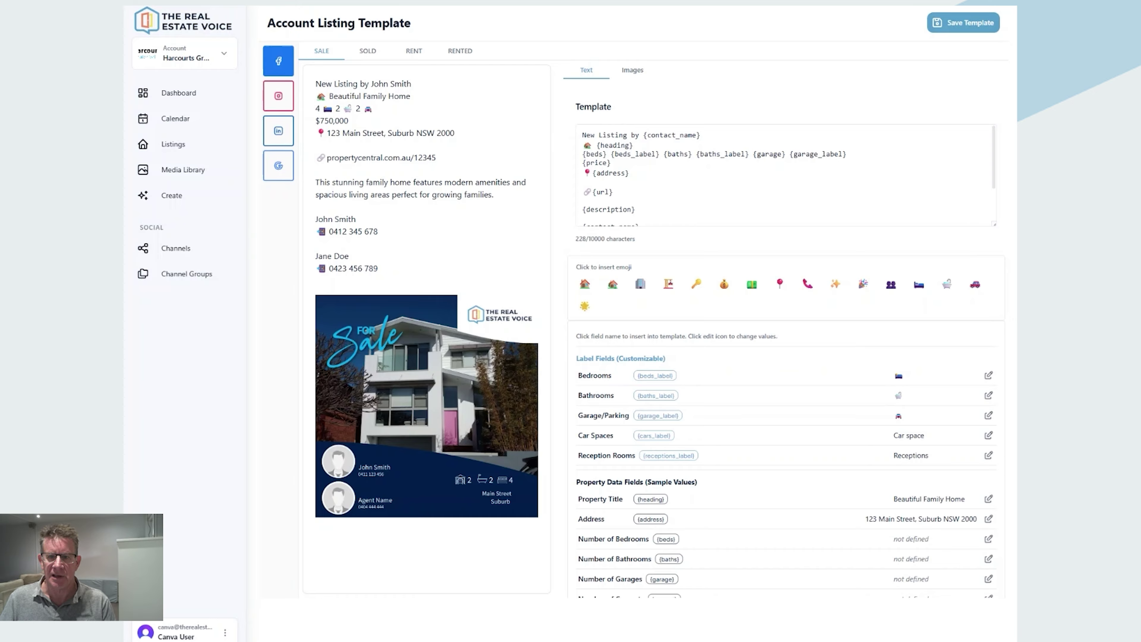
Step: Add a blank line below the opening line and insert the office building emoji before "New Listing by"
key("Return")
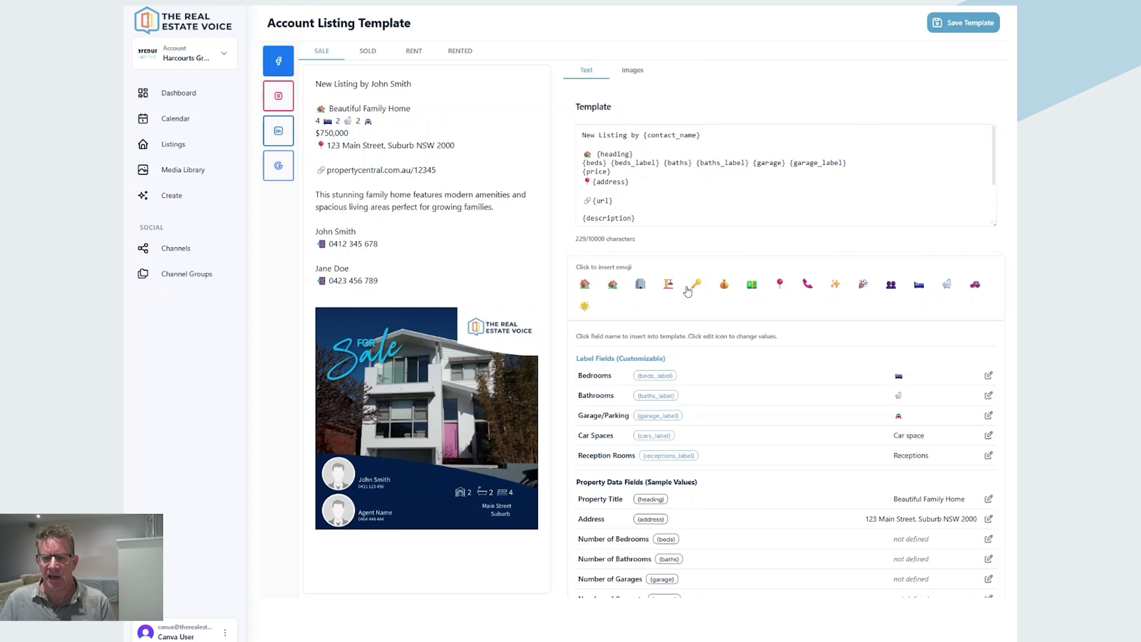
left_click(640, 284)
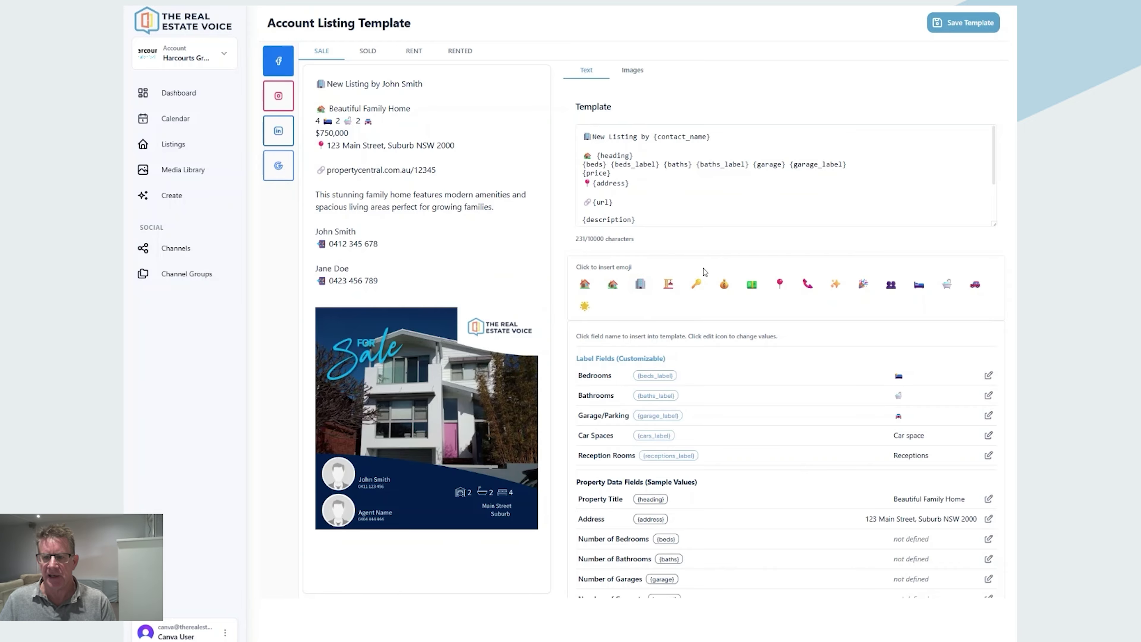
Step: Try adding the word "Bed" after the {beds} field in the template text, and remove it again
scroll(692, 327, "down", 2)
scroll(690, 328, "down", 1)
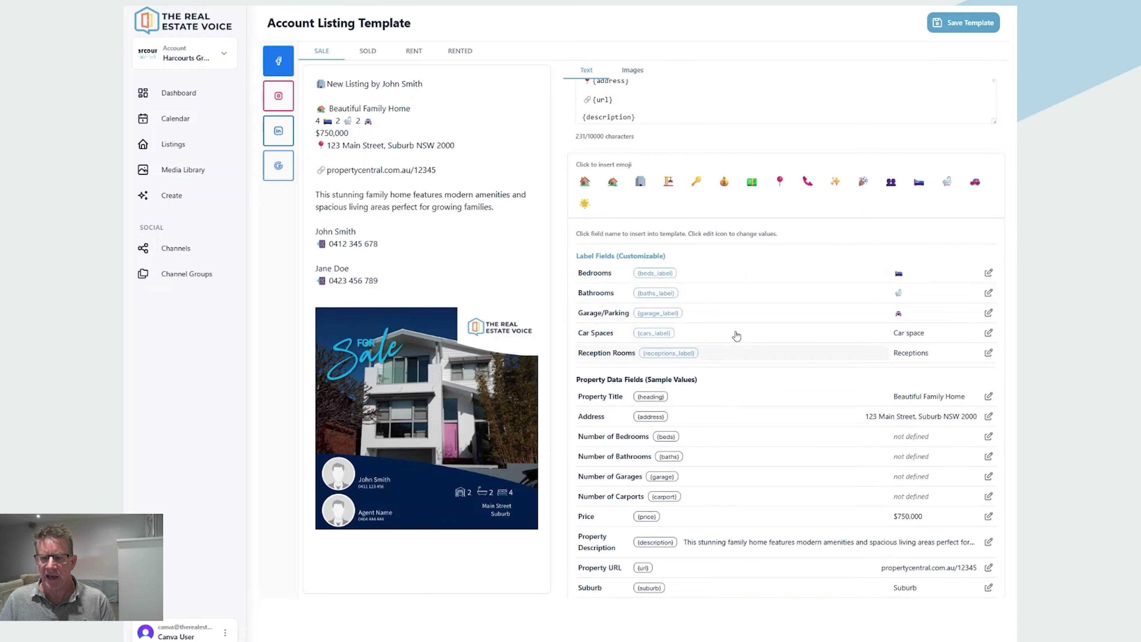
scroll(736, 288, "up", 2)
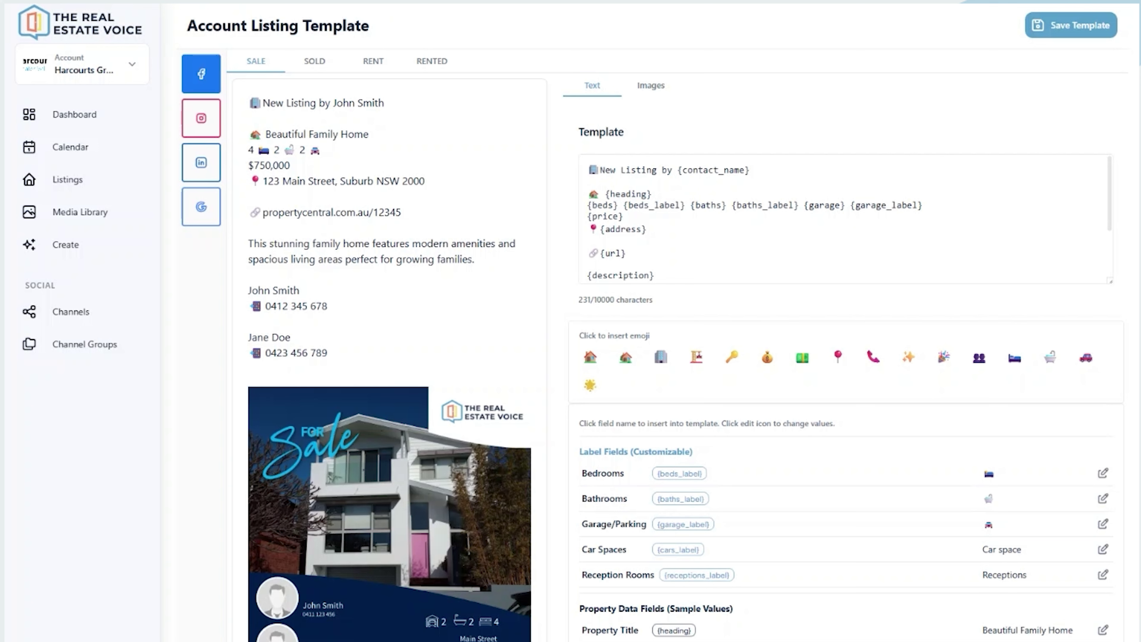
type("Bed")
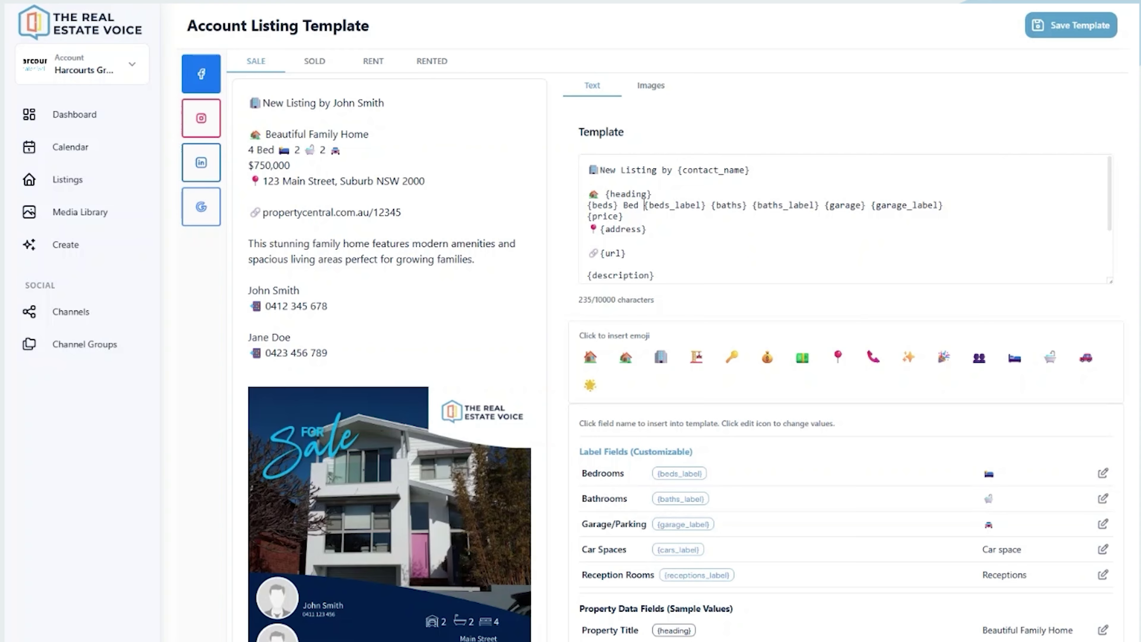
key("BackSpace")
key("BackSpace")
key("BackSpace")
key("BackSpace")
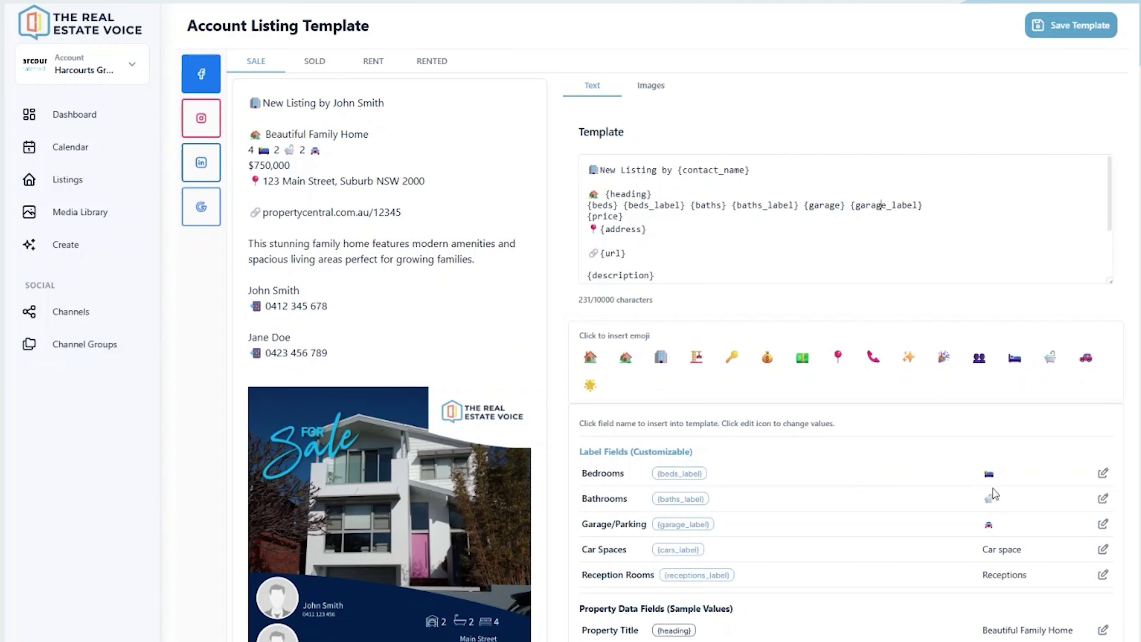
Step: Replace the emoji in the Garage/Parking label field with the text "Garages" and save the label
left_click(1102, 526)
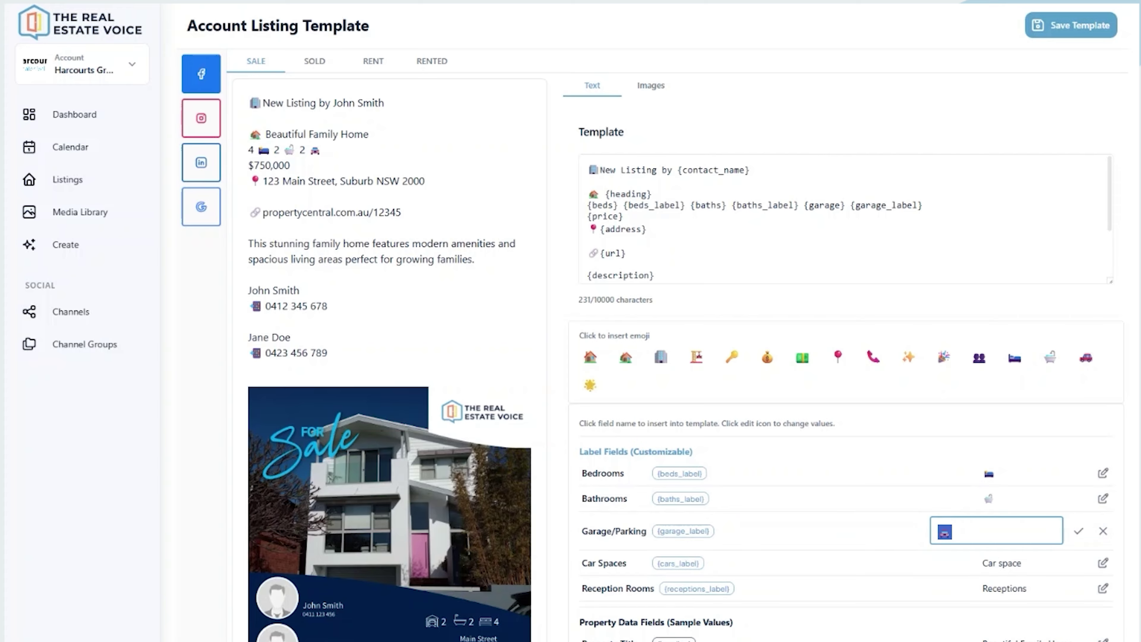
left_click(965, 531)
key("ctrl+a")
type("Gagrage")
left_click(956, 532)
key("BackSpace")
key("End")
type("s")
left_click(1078, 531)
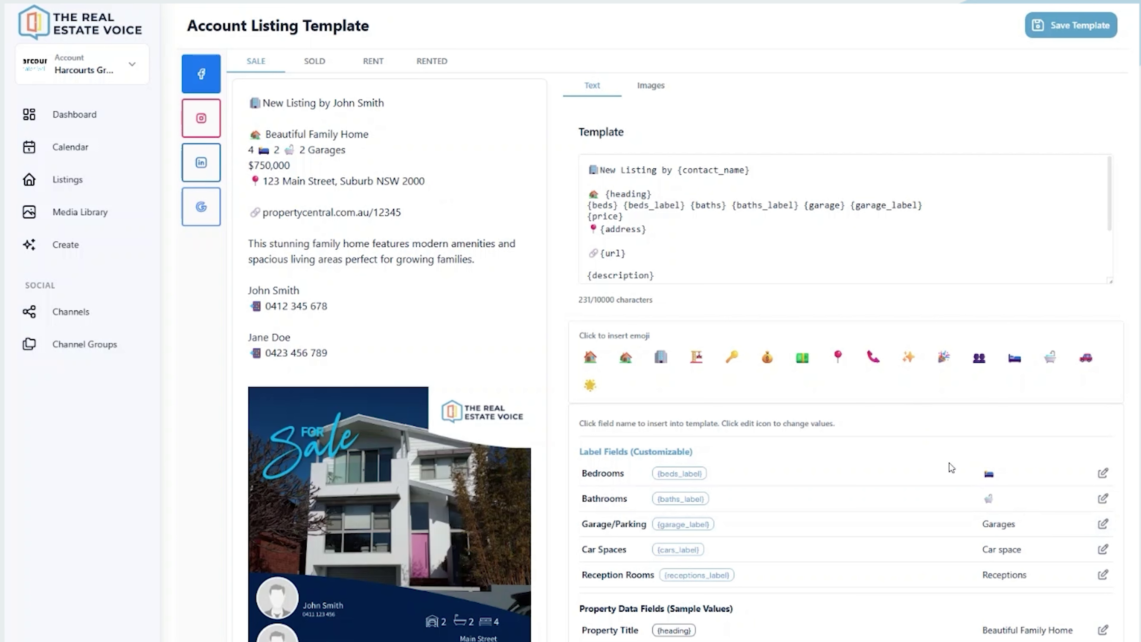
left_click(1103, 525)
left_click(1079, 531)
Step: Look through the property and agent data fields that can be inserted into the template
scroll(646, 524, "down", 5)
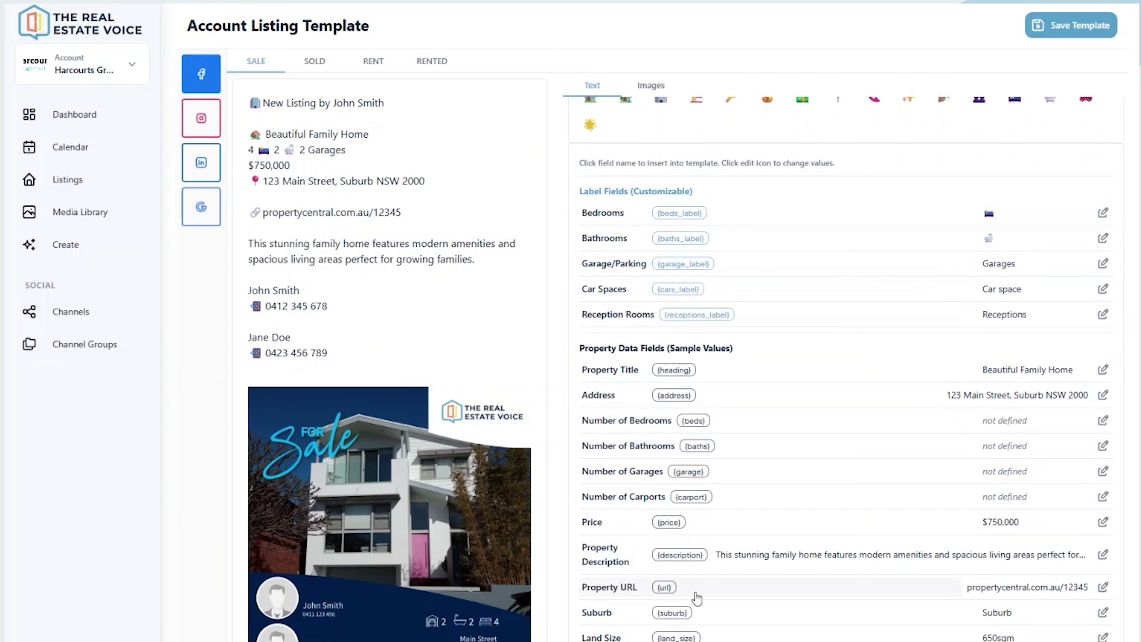
scroll(691, 600, "down", 4)
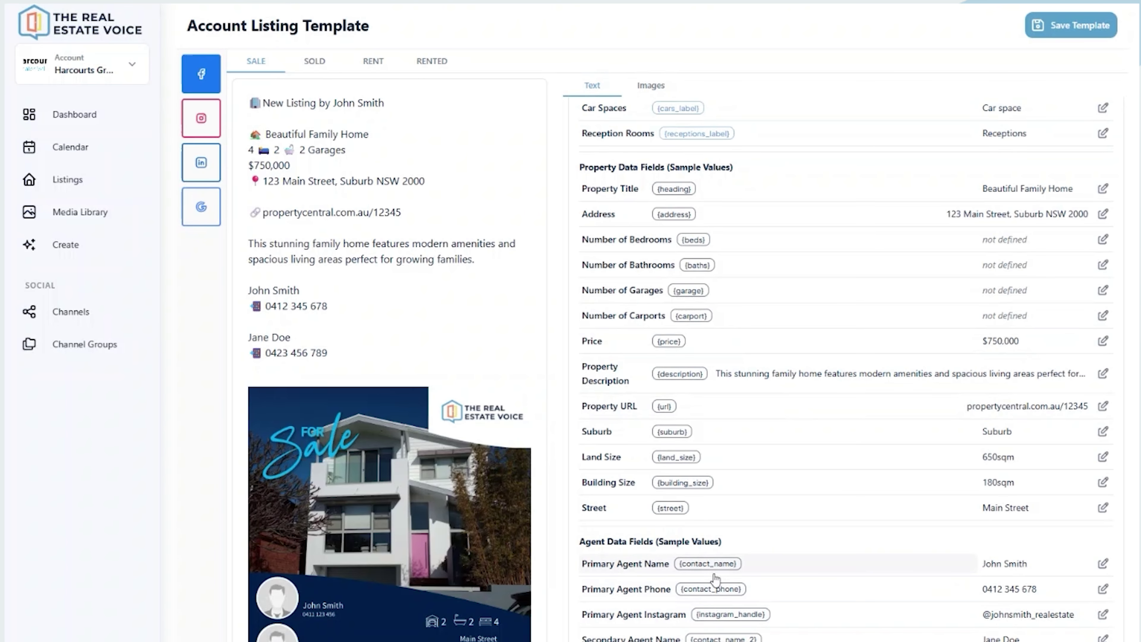
scroll(718, 548, "up", 9)
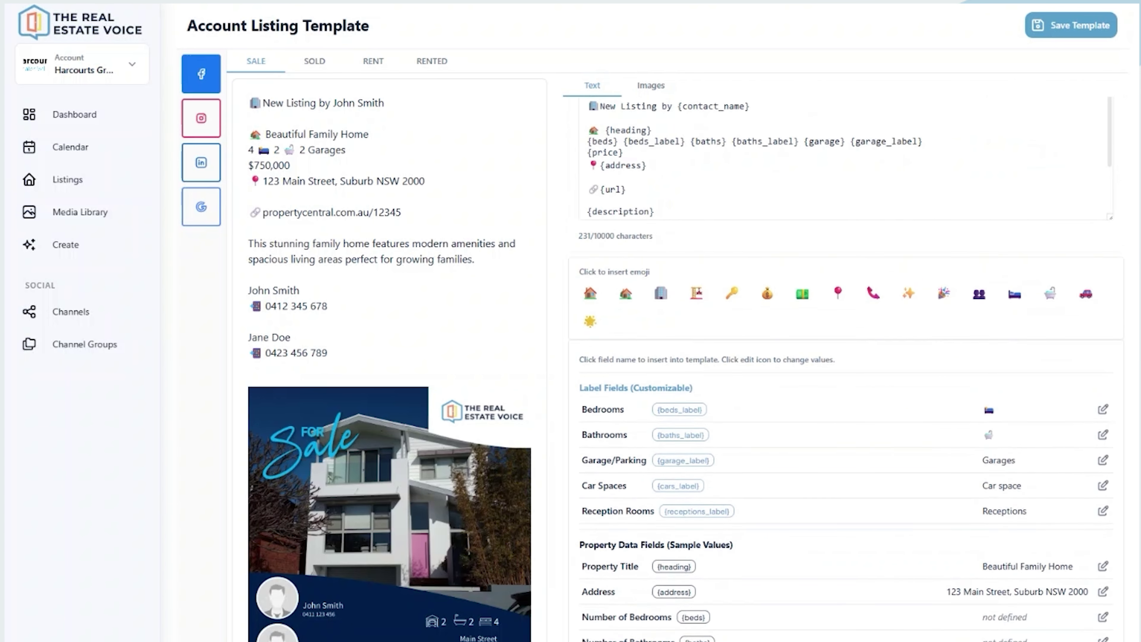
scroll(936, 490, "down", 5)
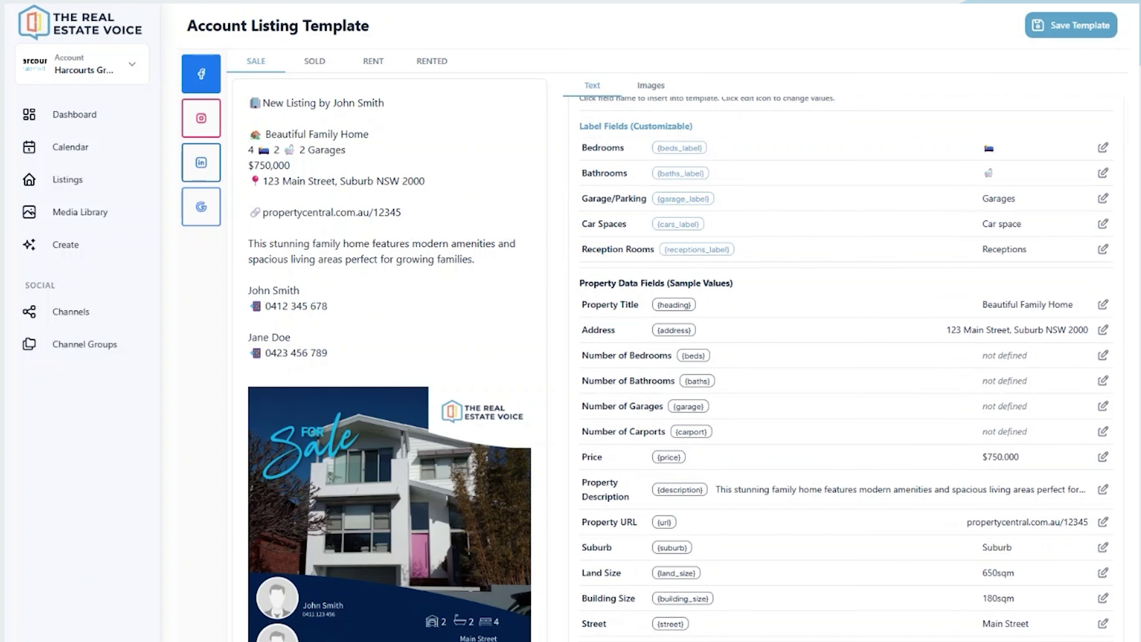
scroll(700, 593, "up", 5)
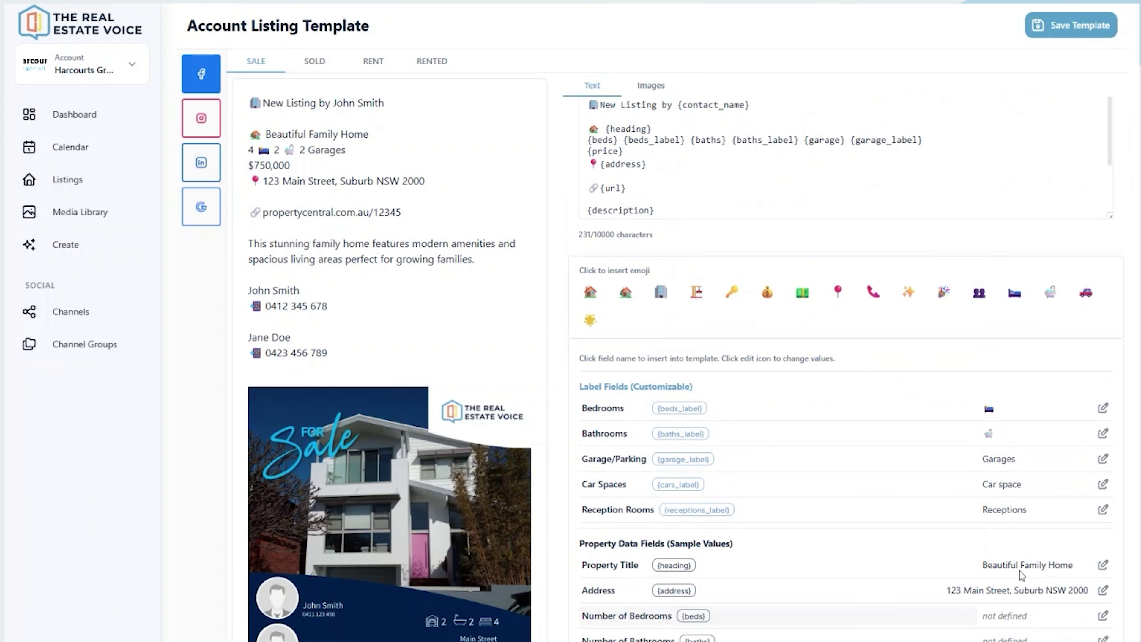
scroll(943, 508, "up", 2)
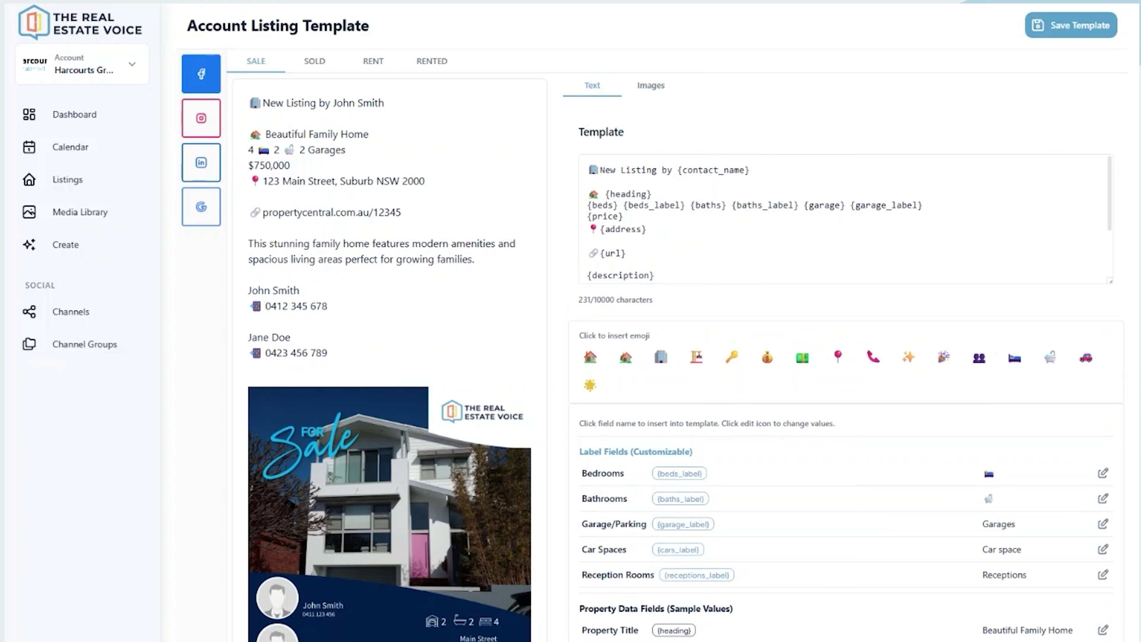
scroll(736, 311, "down", 1)
scroll(737, 310, "down", 10)
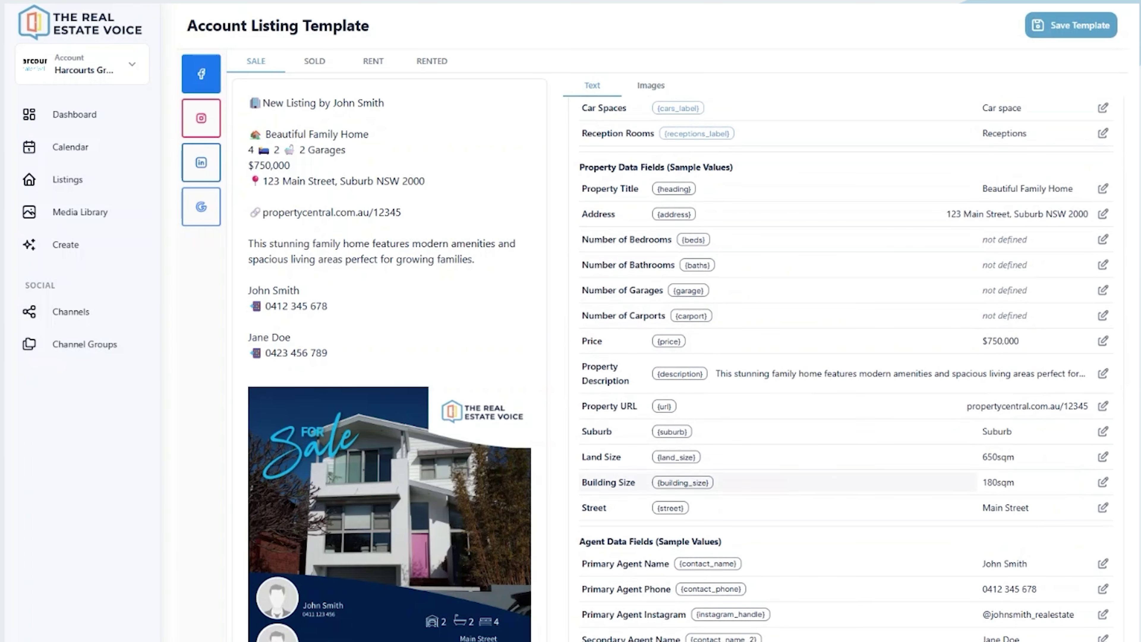
scroll(695, 577, "up", 10)
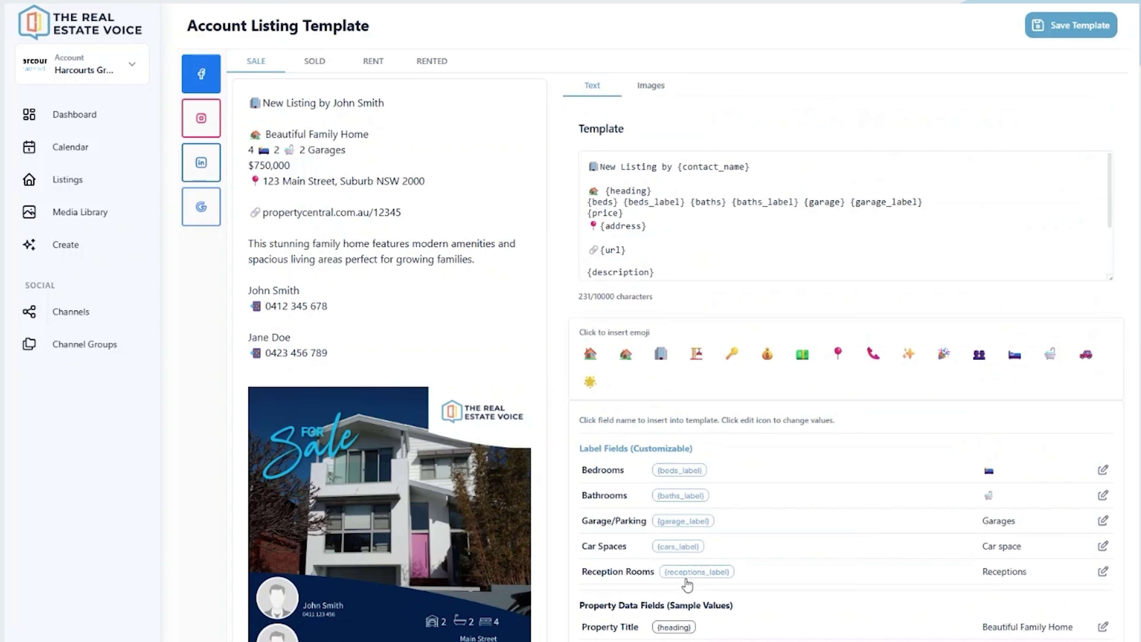
Step: View the Facebook Sold template, check which variants a save would cover, and cancel the save
left_click(308, 65)
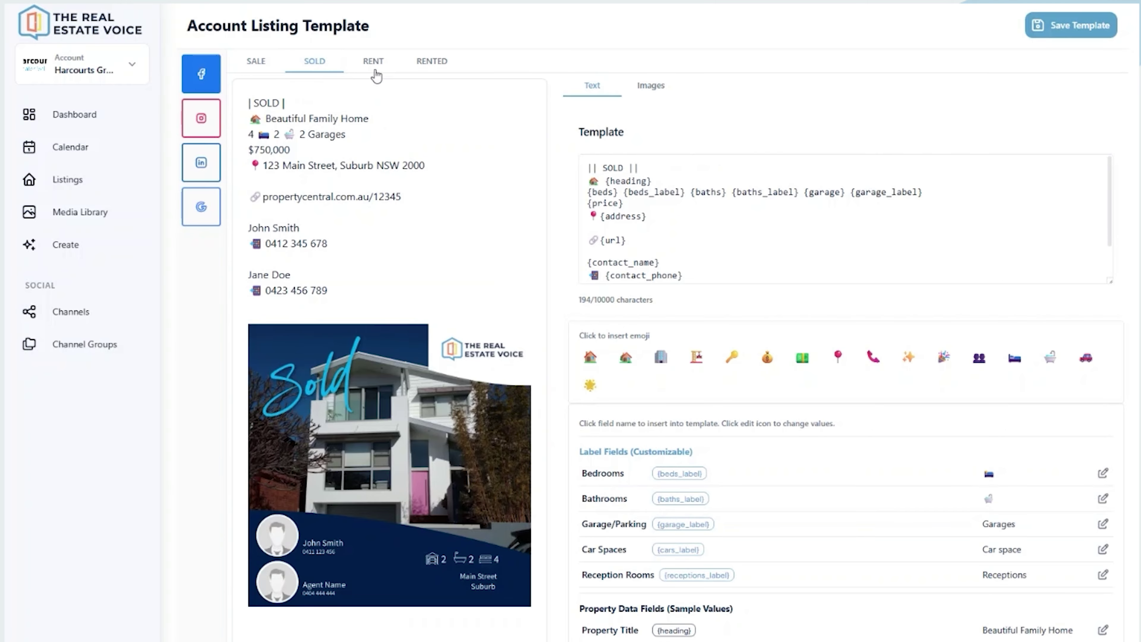
left_click(1068, 28)
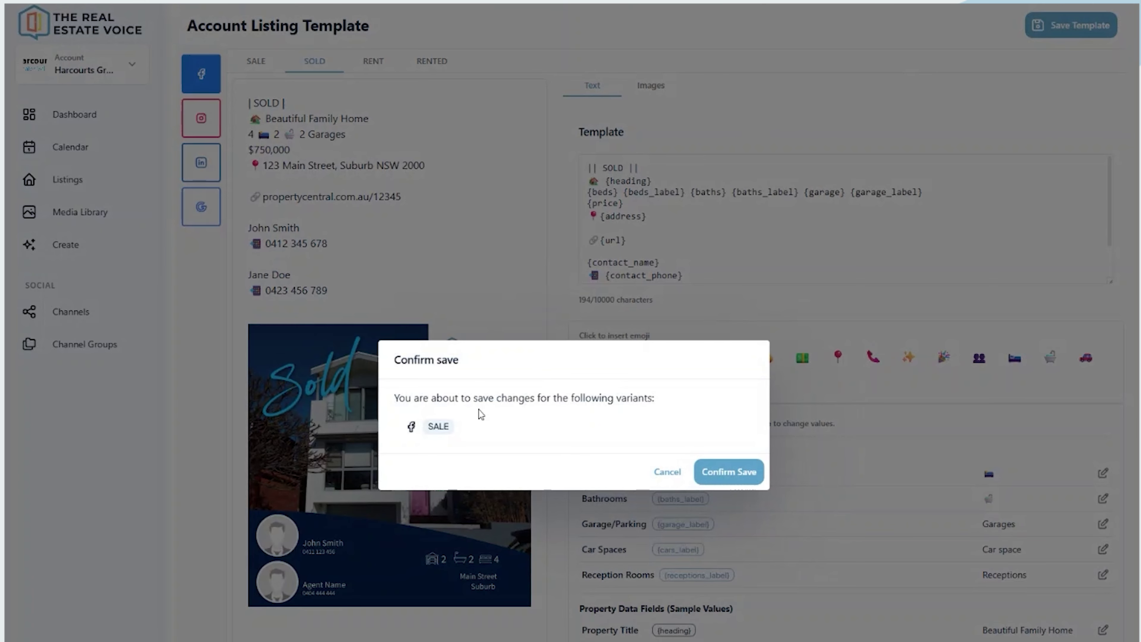
left_click(674, 473)
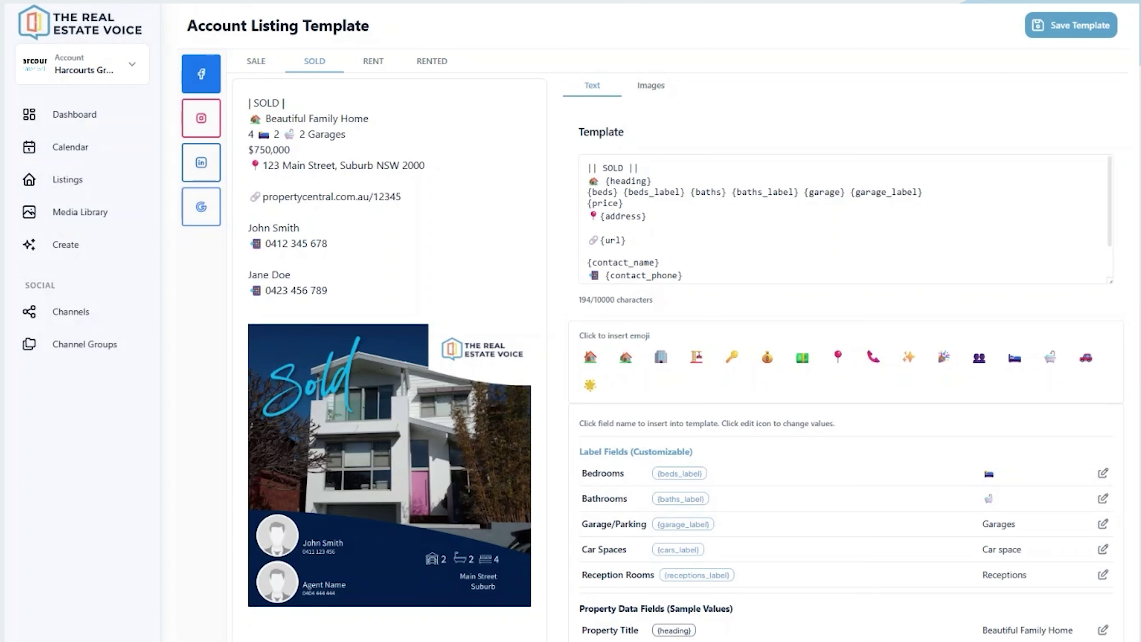
Step: Compare the Rent template across Facebook, Instagram and Google, and return to the Facebook version
left_click(262, 61)
left_click(373, 61)
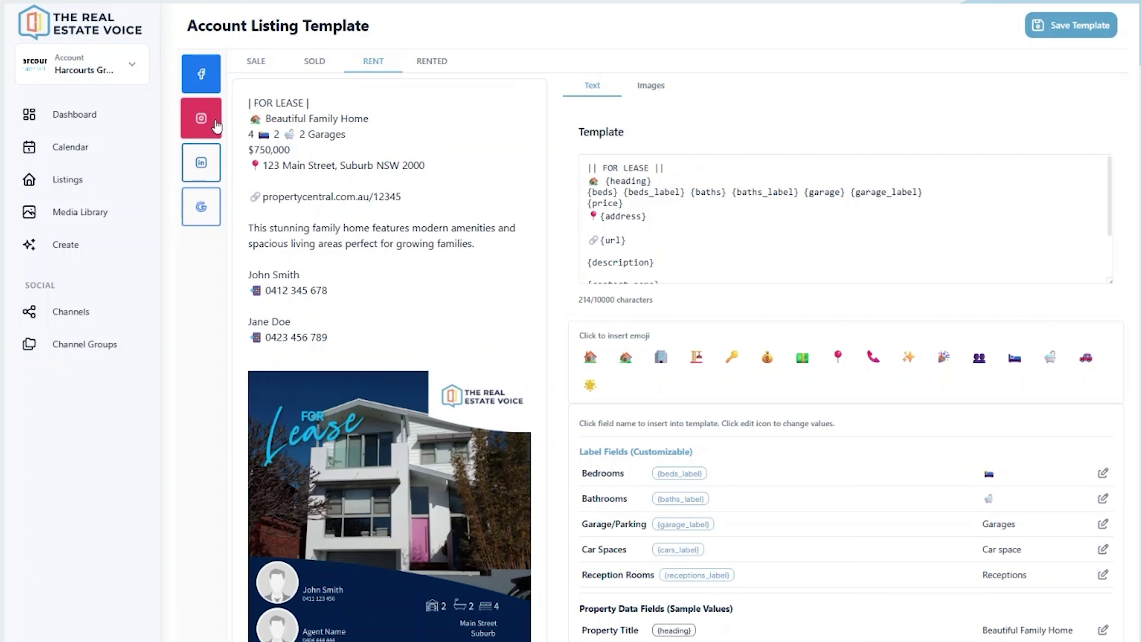
left_click(215, 124)
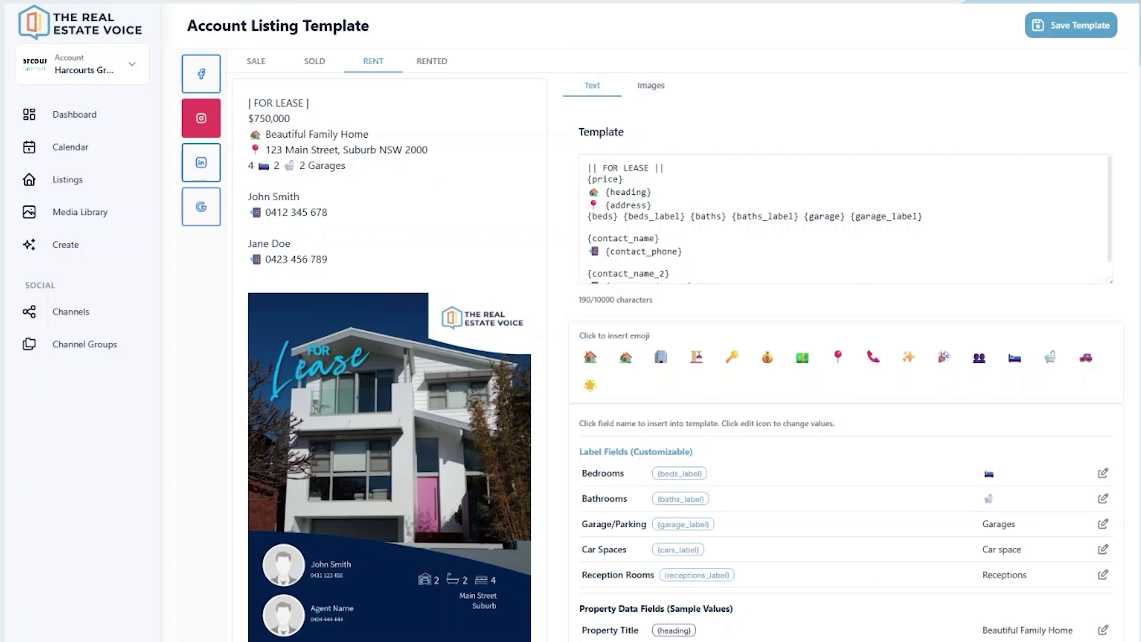
left_click(201, 73)
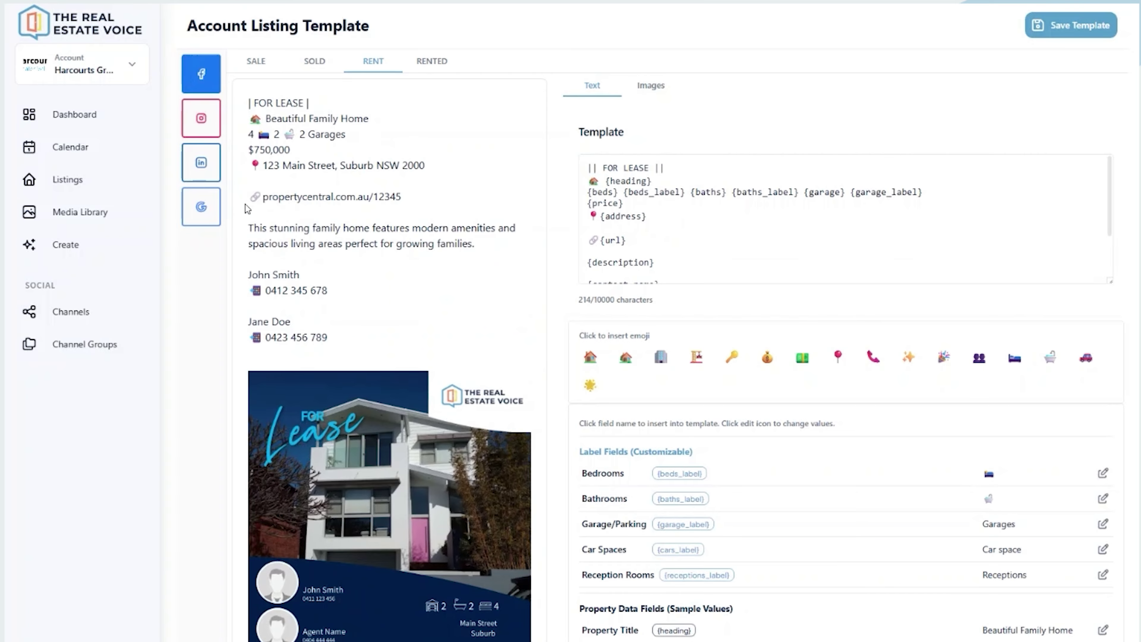
left_click(201, 207)
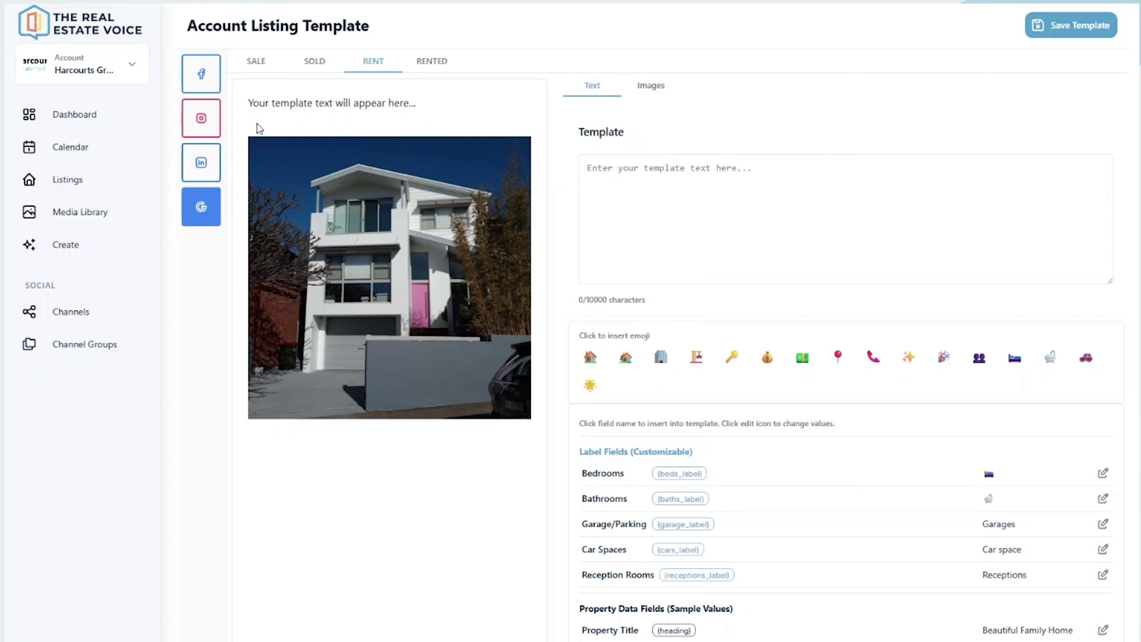
left_click(201, 73)
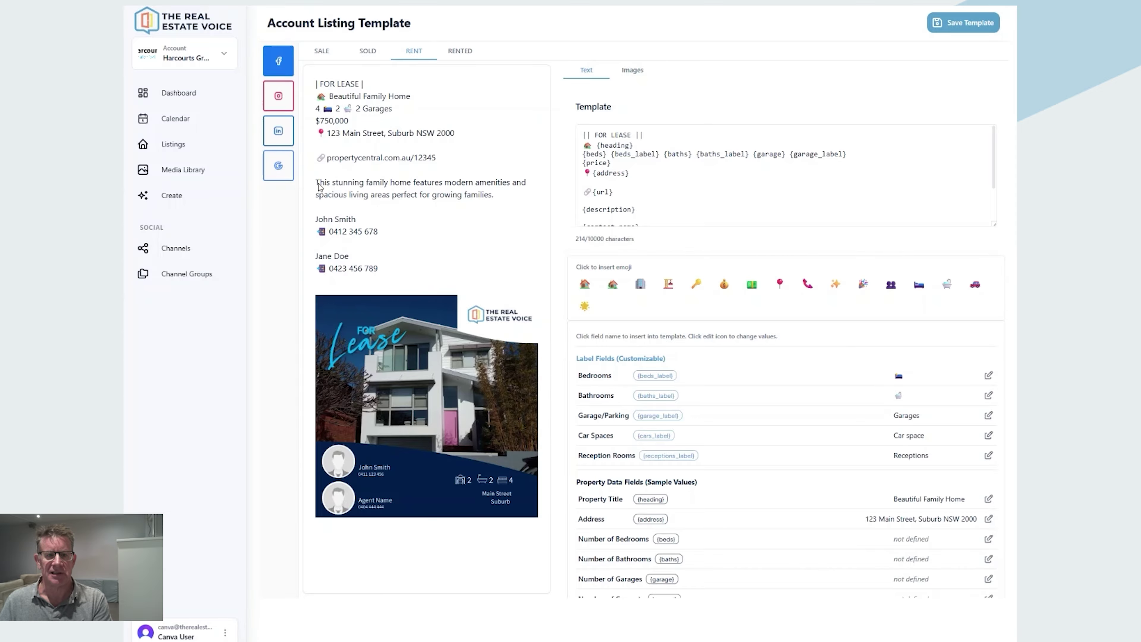
Step: Apply the Just-Listed-Portrait-Face.svg template image to the Facebook Sale template
left_click(333, 55)
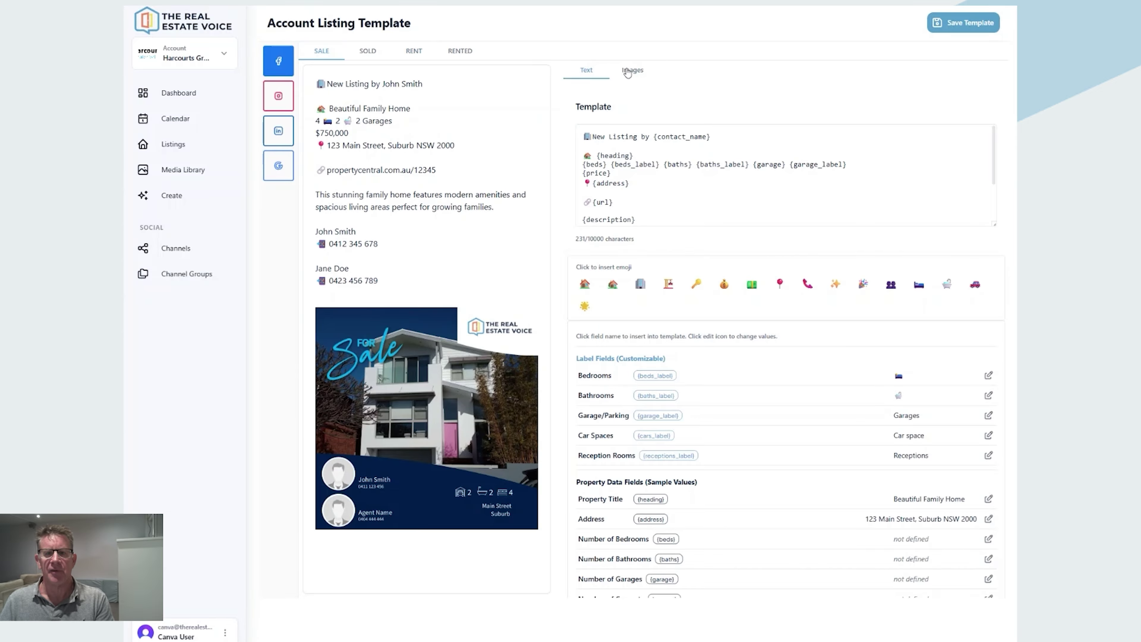
left_click(638, 76)
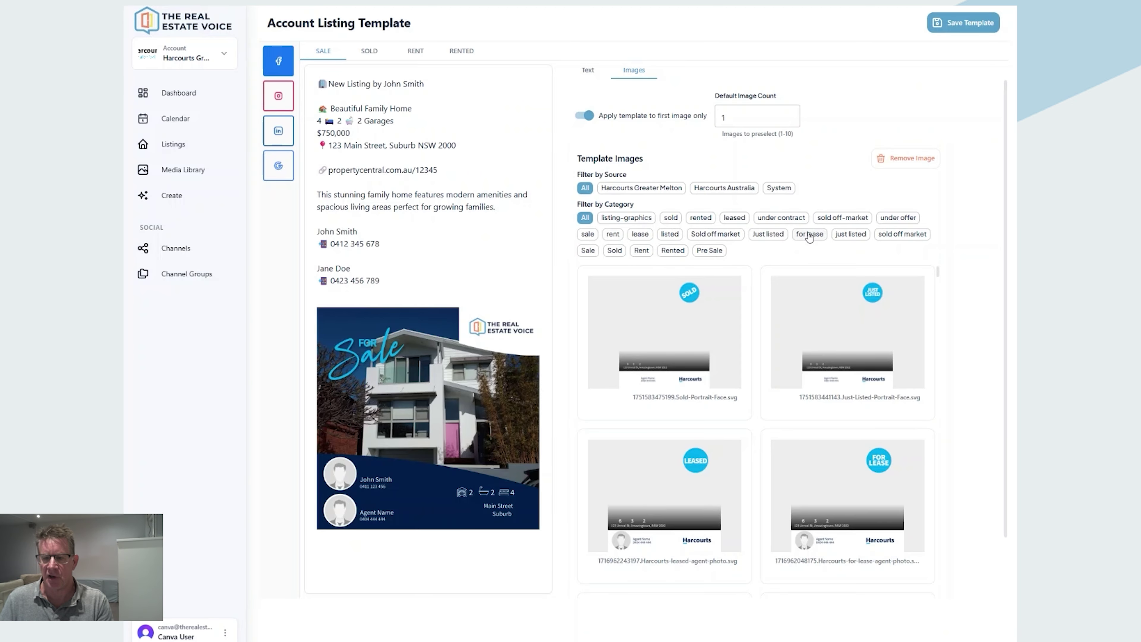
scroll(717, 351, "down", 2)
scroll(718, 351, "down", 2)
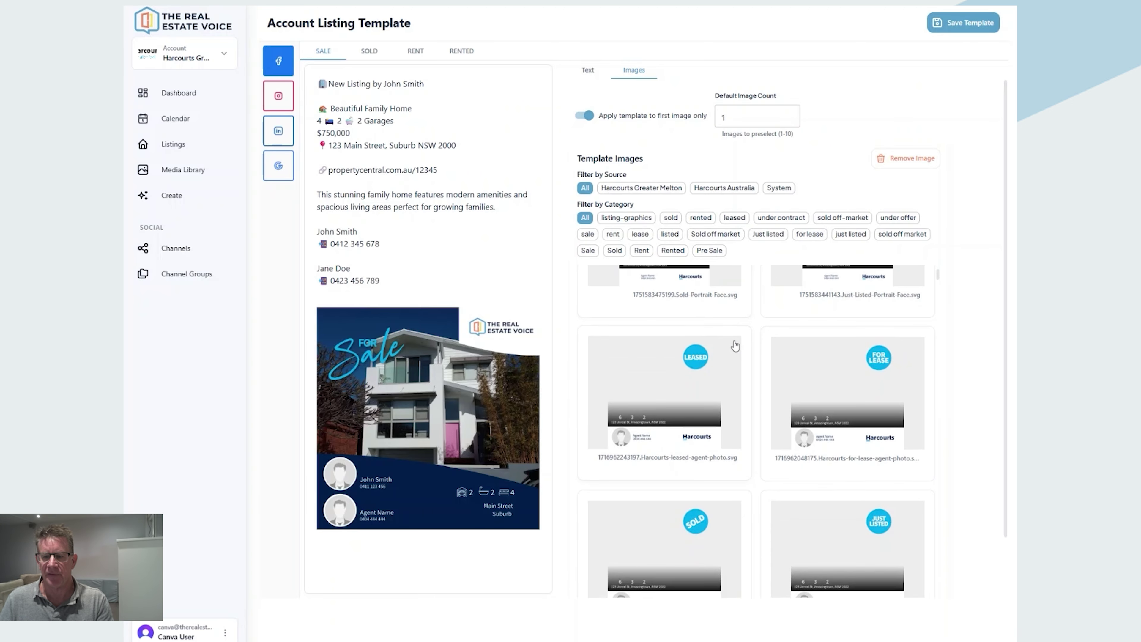
scroll(732, 343, "up", 4)
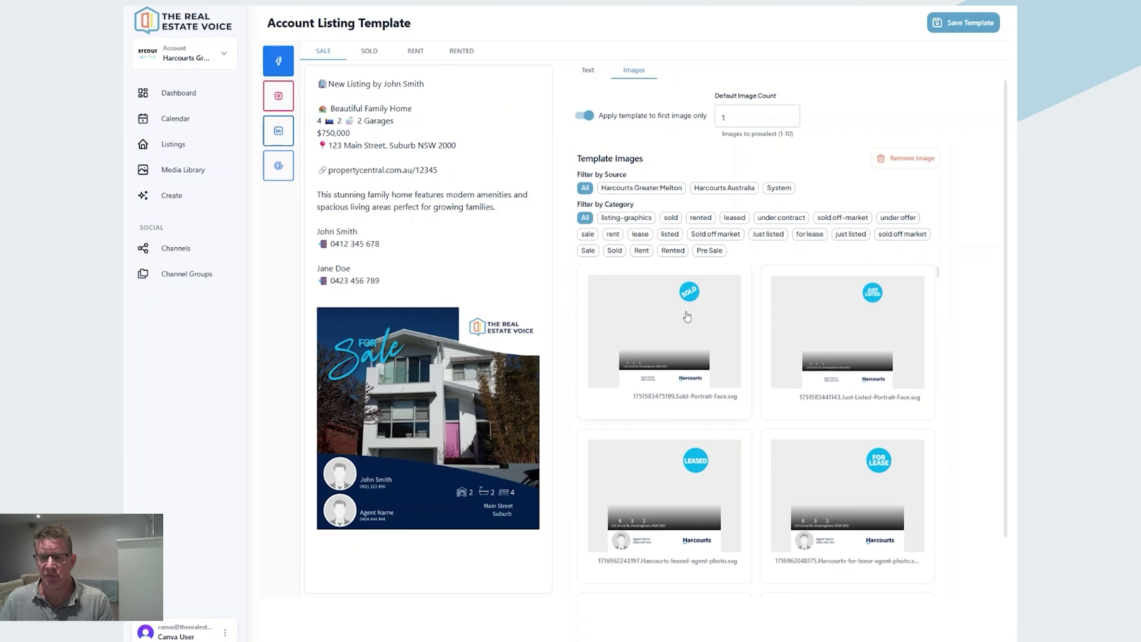
left_click(834, 322)
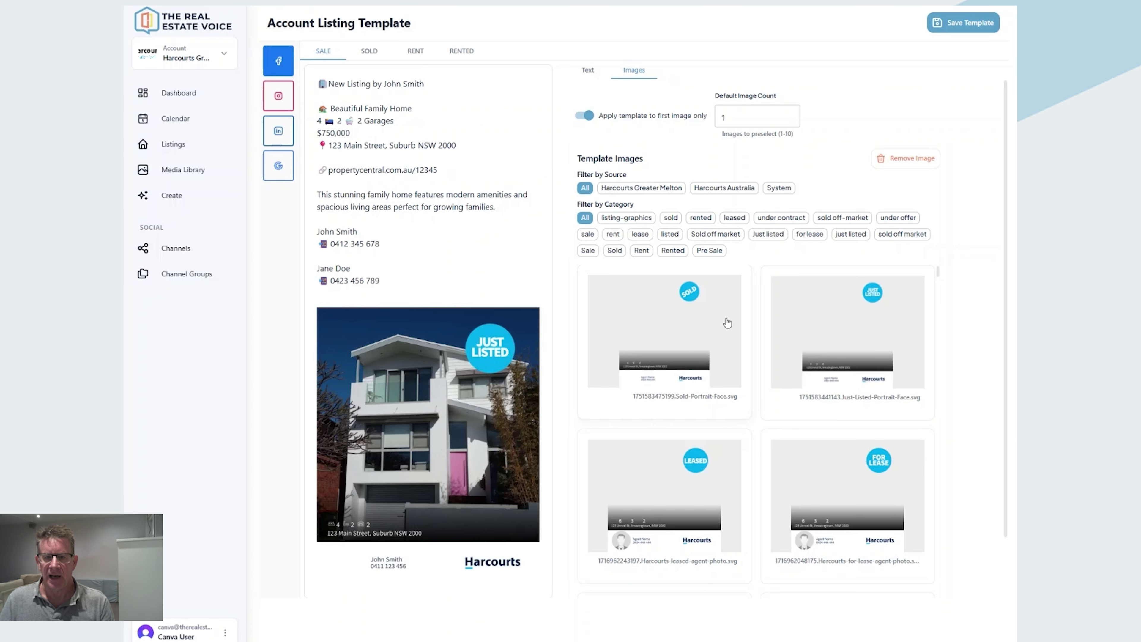
Step: Check the Facebook Sold template's image settings, and review the Sale template's first-image option, default image count and text
left_click(369, 53)
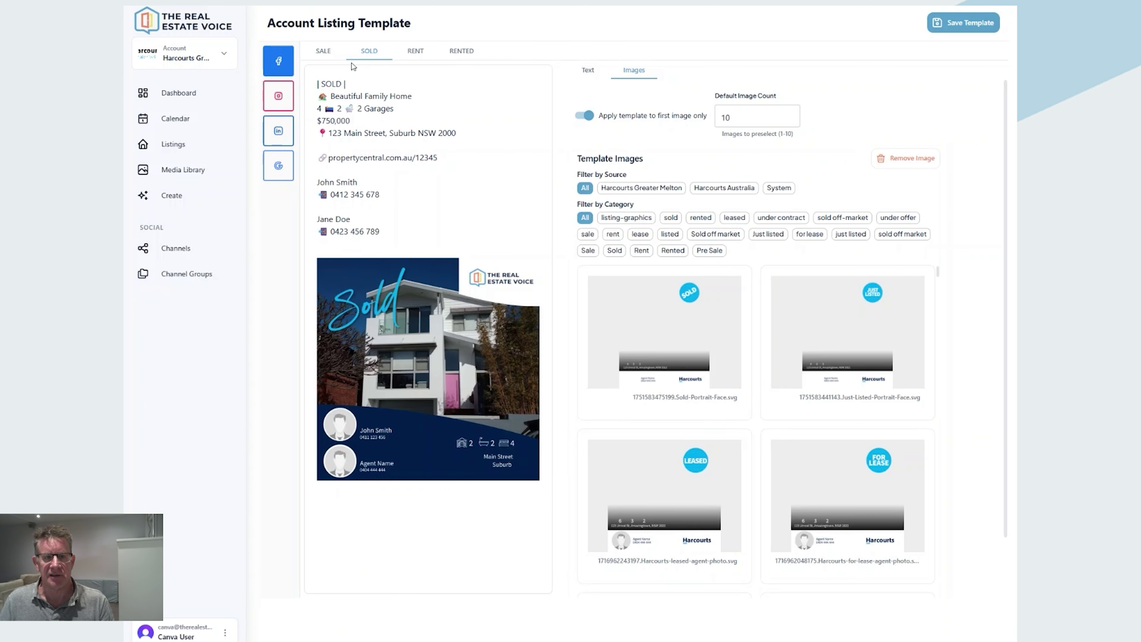
left_click(323, 52)
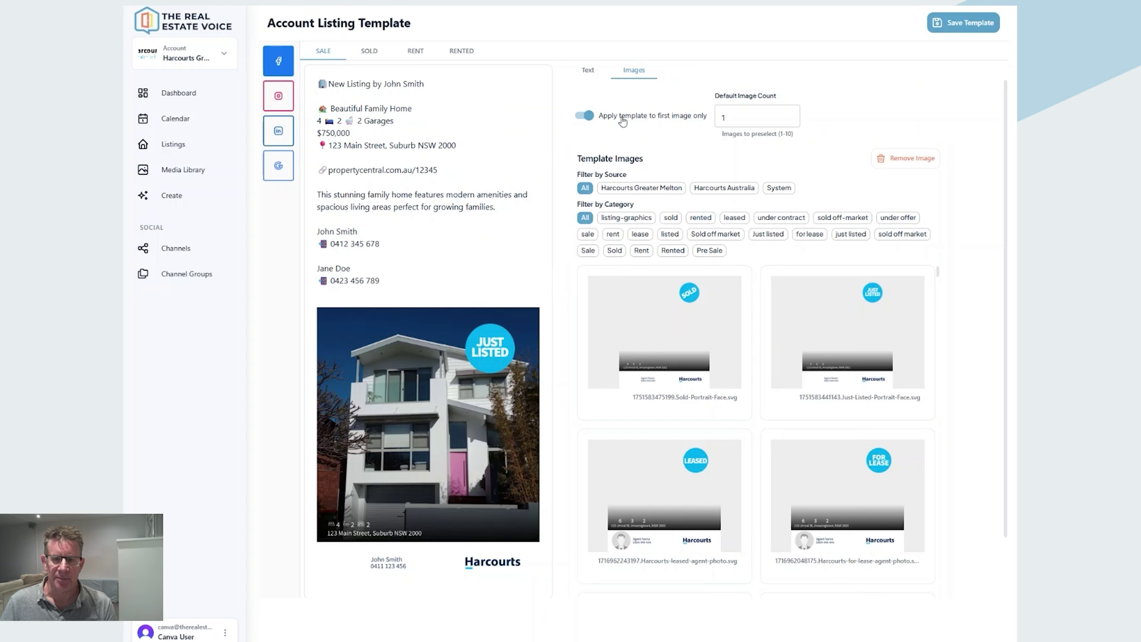
mouse_move(614, 119)
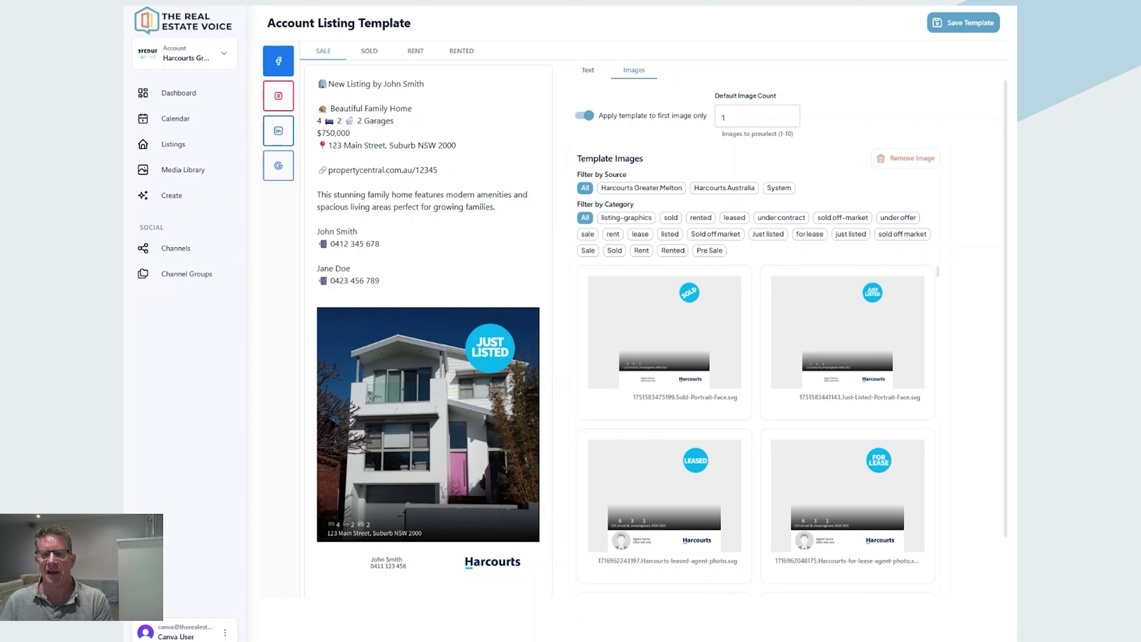
mouse_move(779, 146)
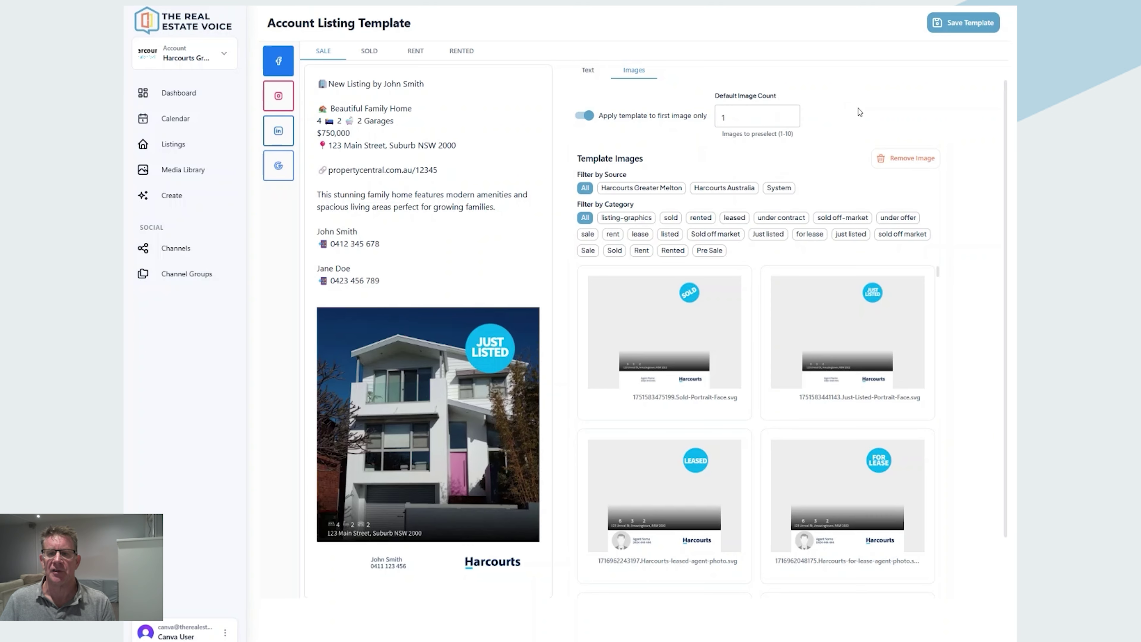
left_click(581, 72)
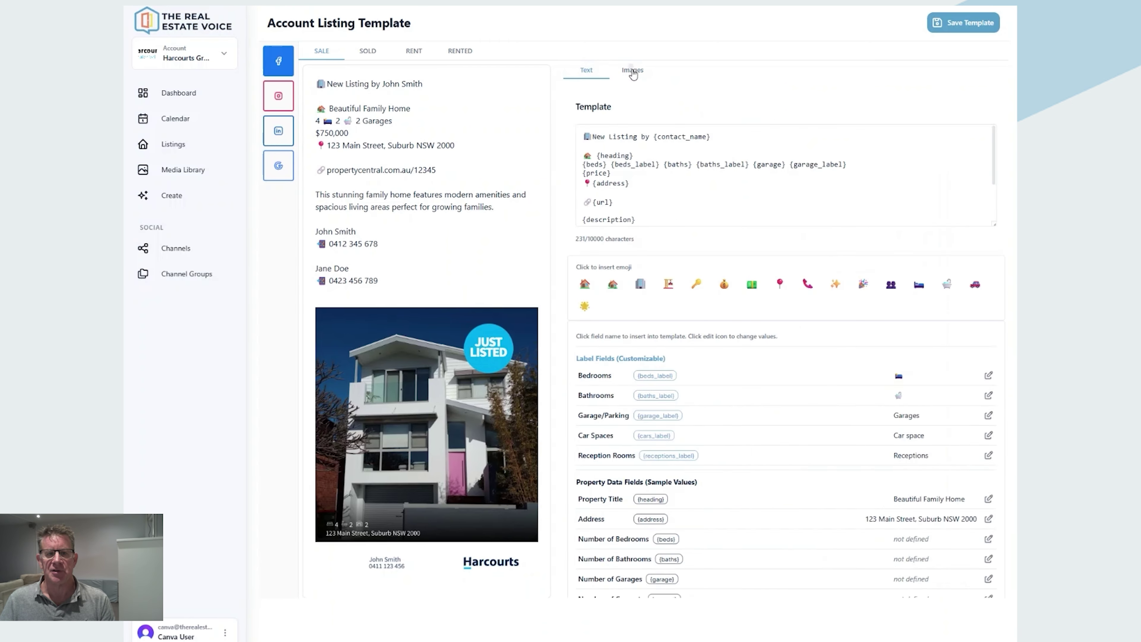
left_click(634, 71)
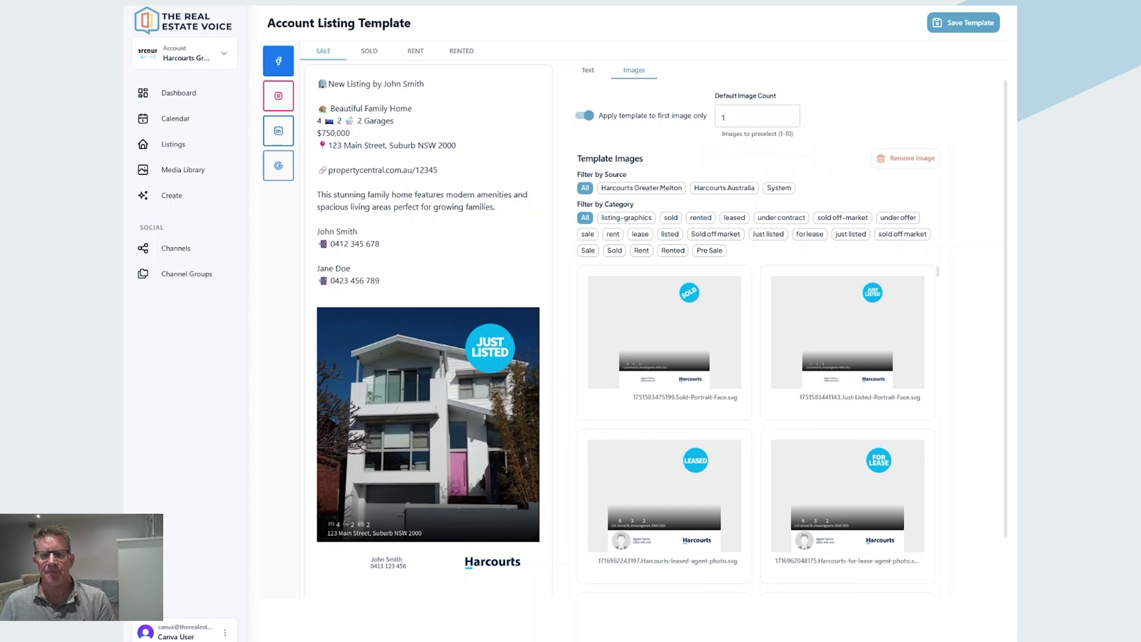
Step: Remove the template image from the Instagram Sale template
left_click(278, 96)
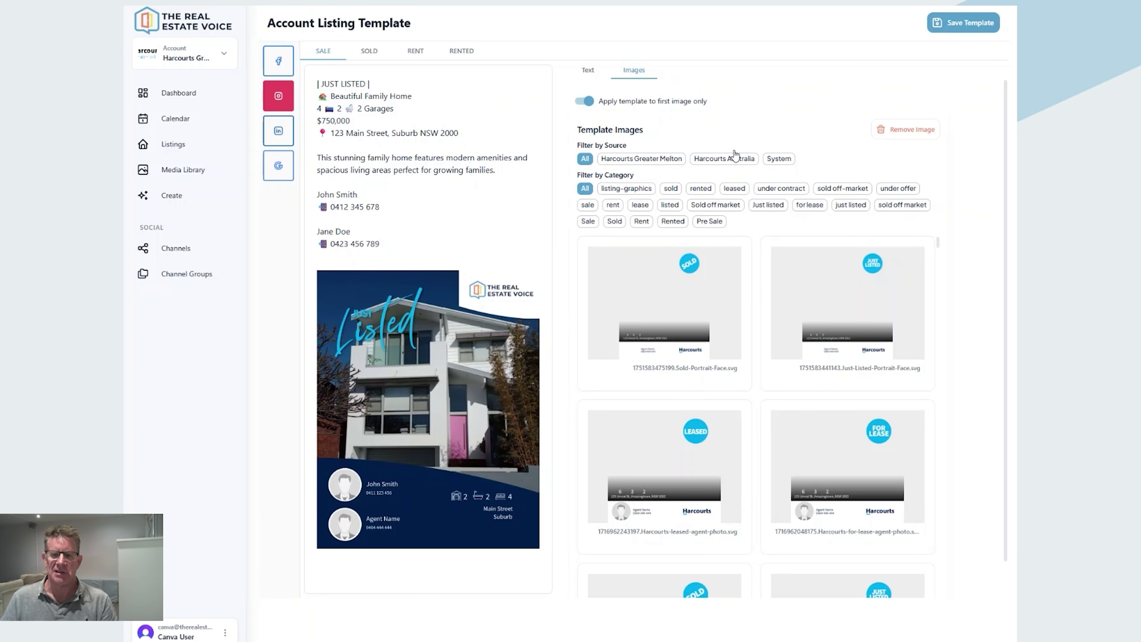
left_click(908, 138)
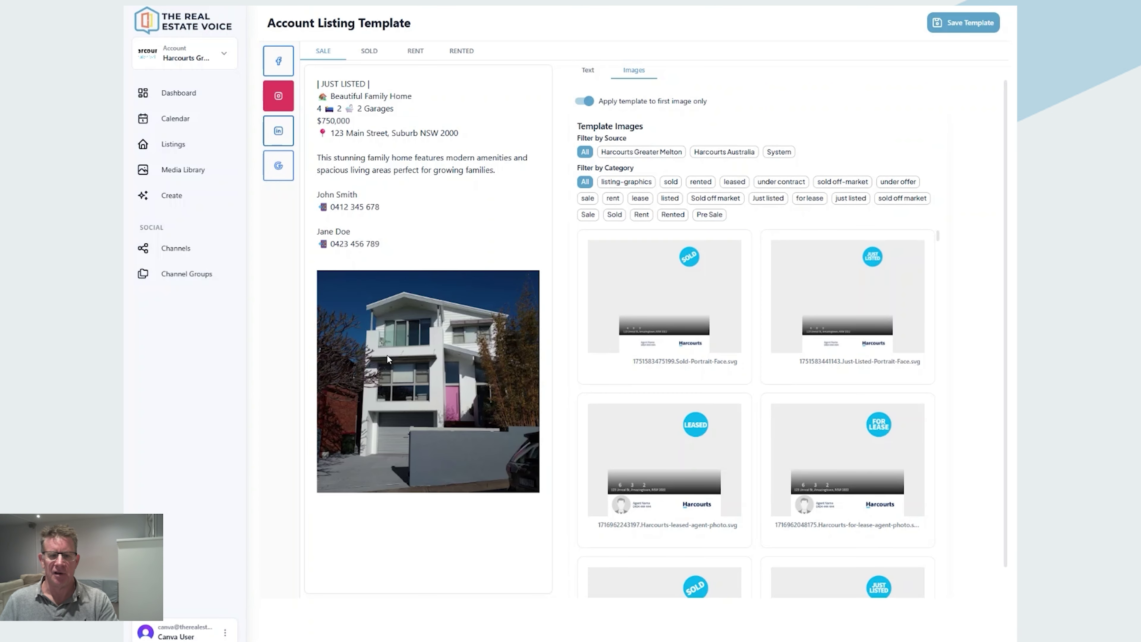